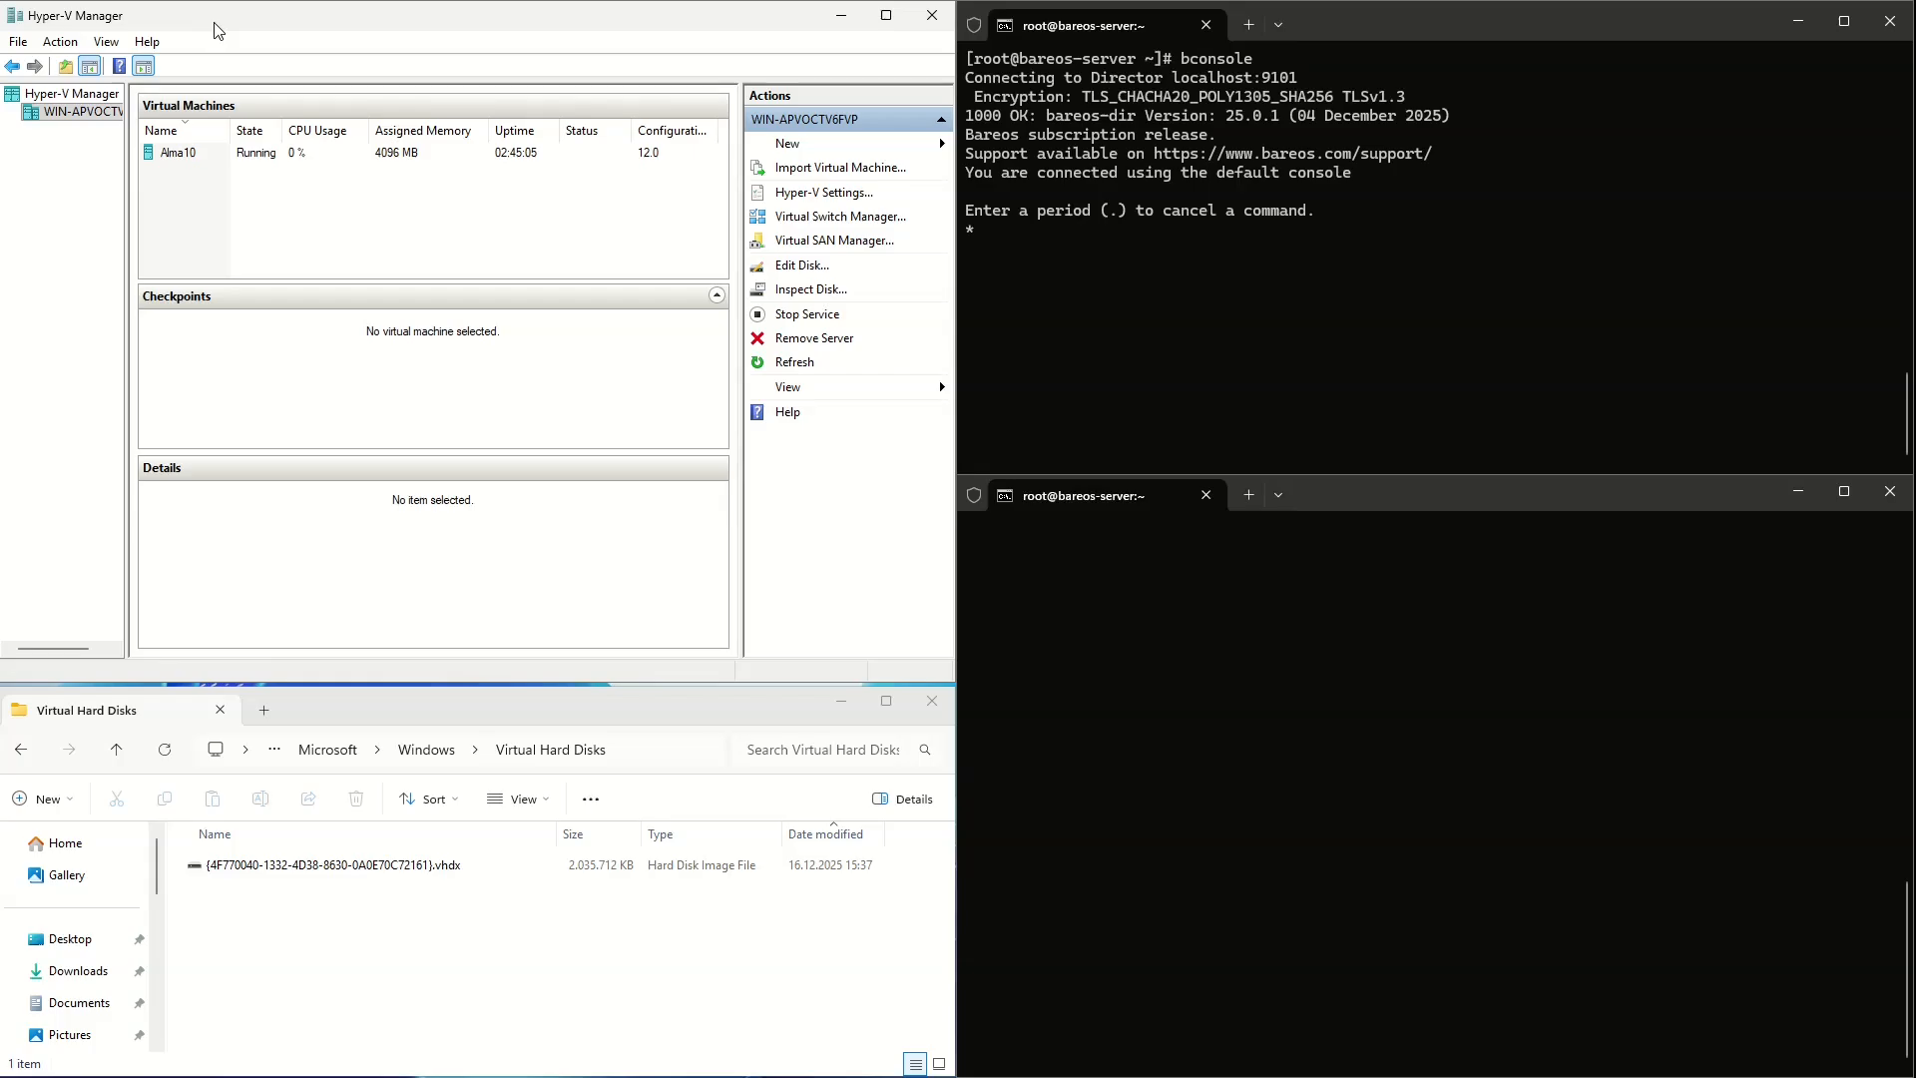
Check the Alma10 virtual machine's checkpoints, the two server terminals and the disk image in the Virtual Hard Disks folder
left_click(176, 157)
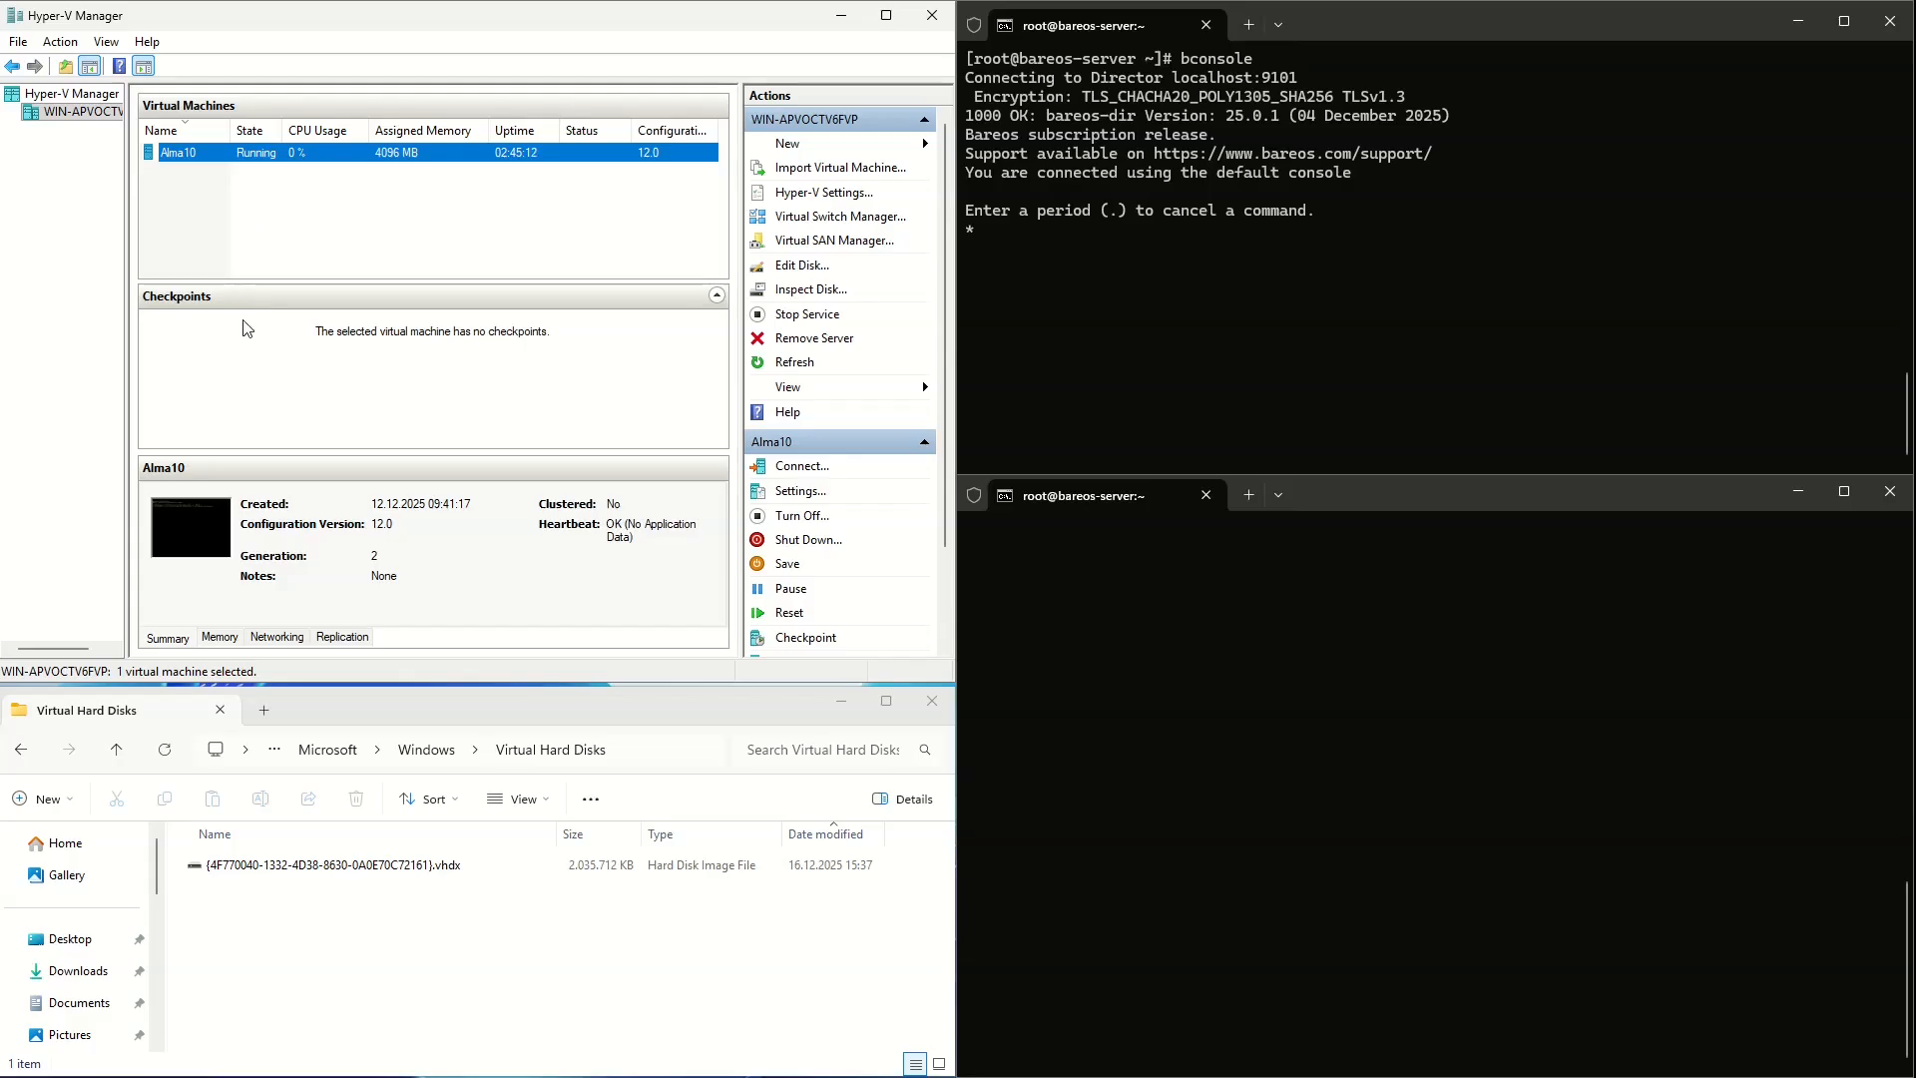
left_click(261, 364)
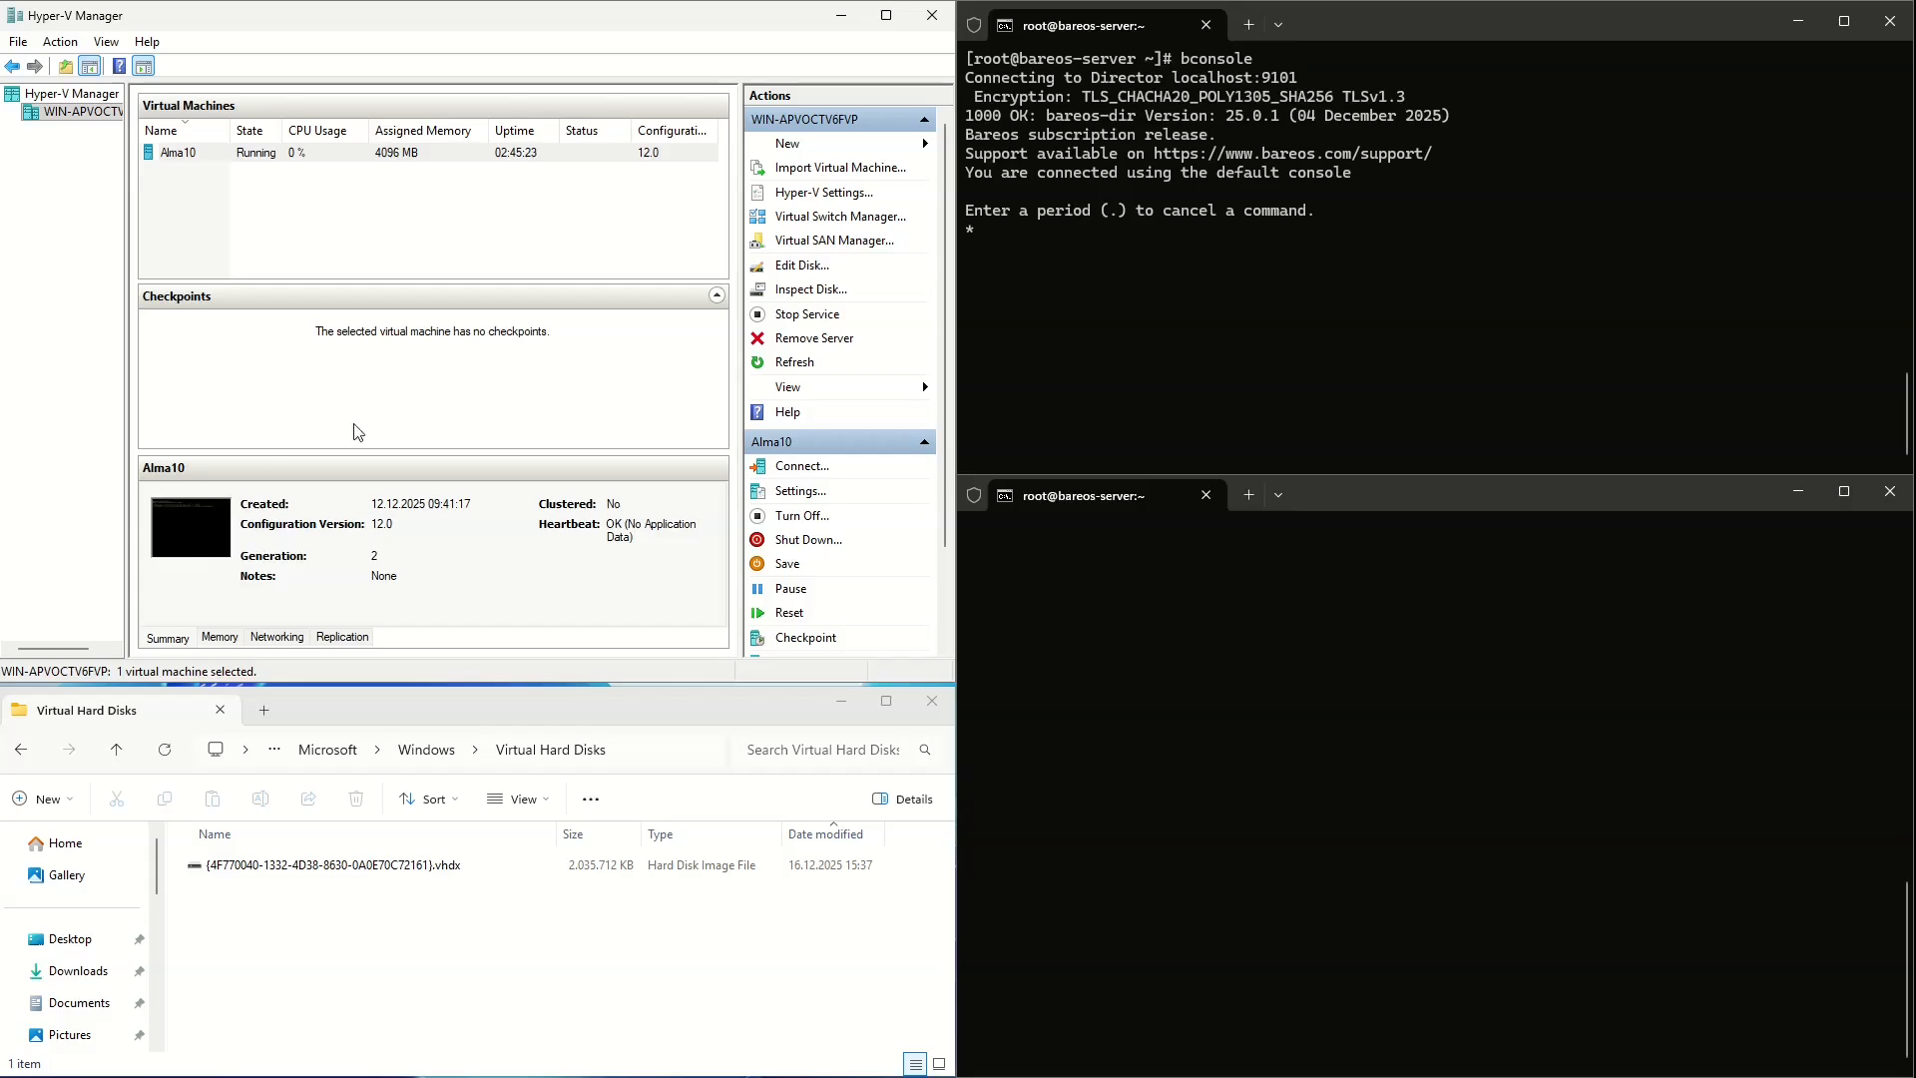
left_click(1149, 228)
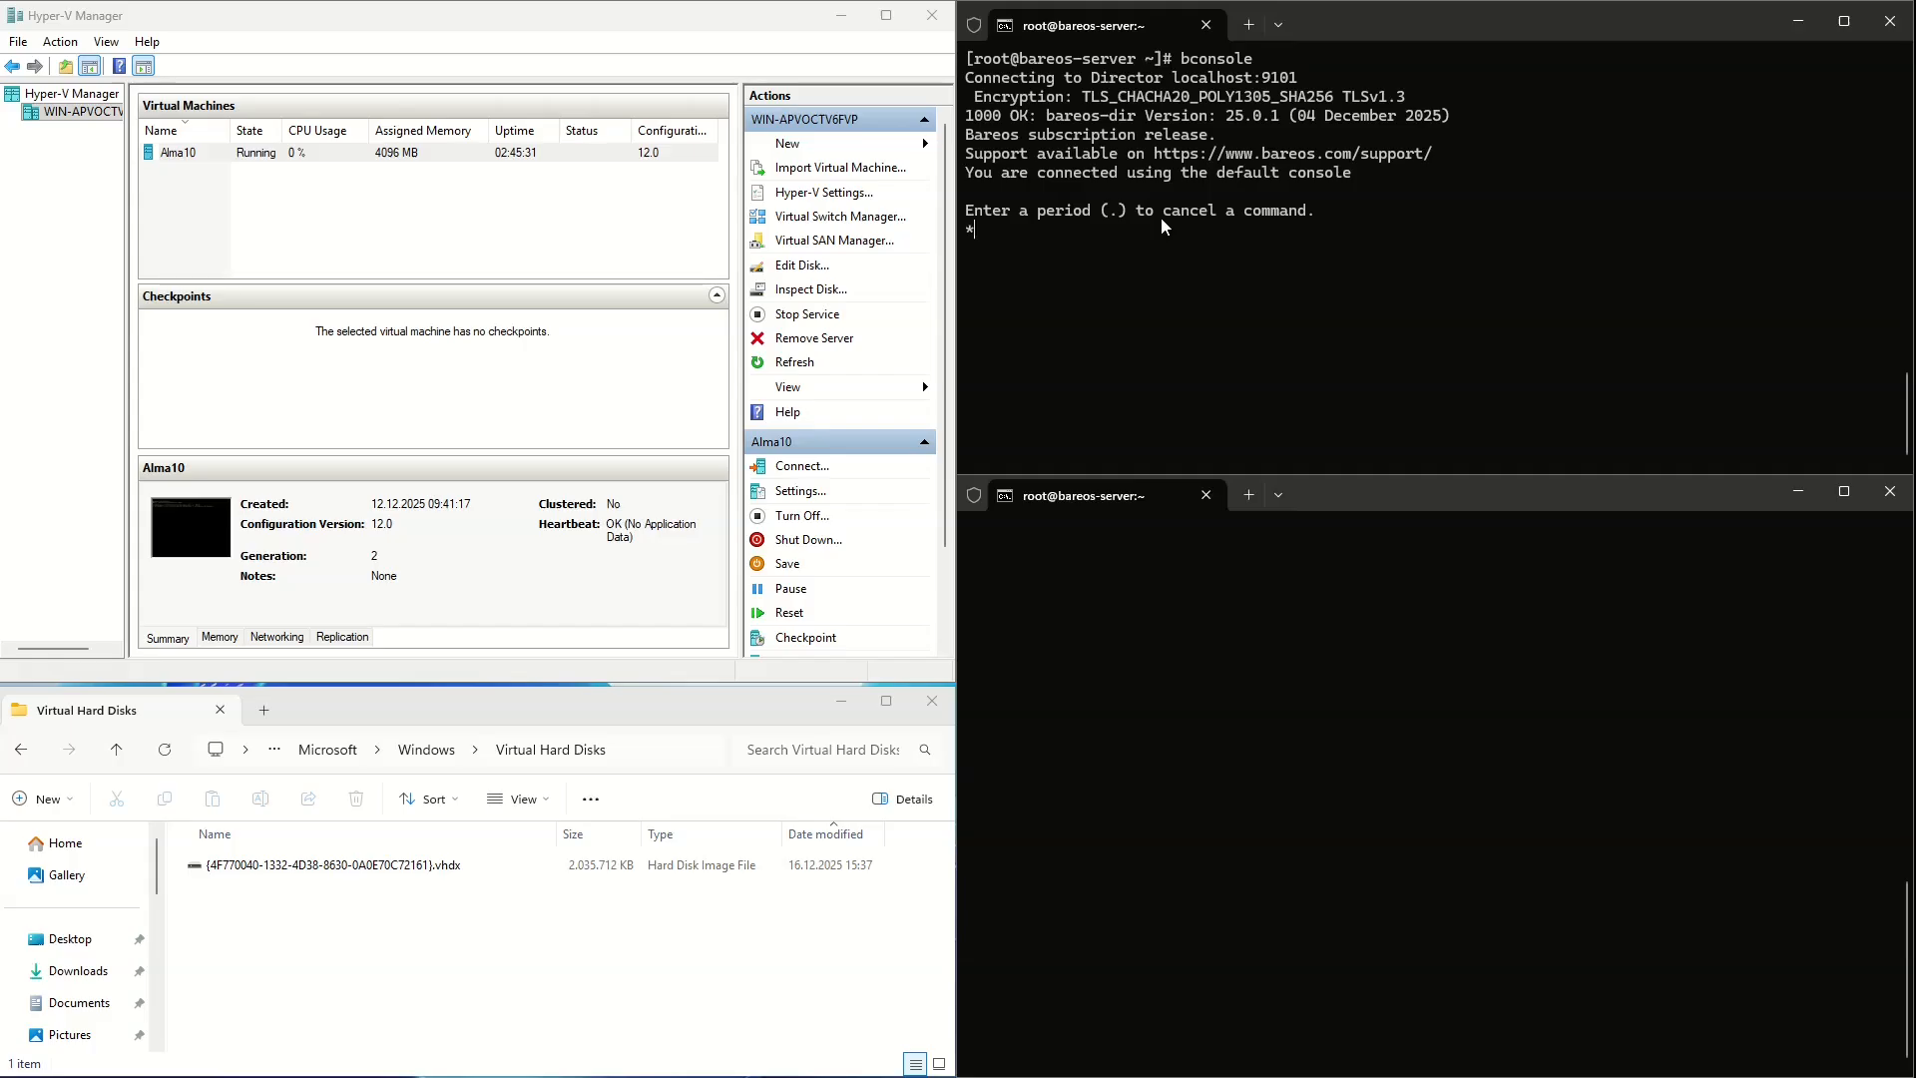
left_click(1301, 573)
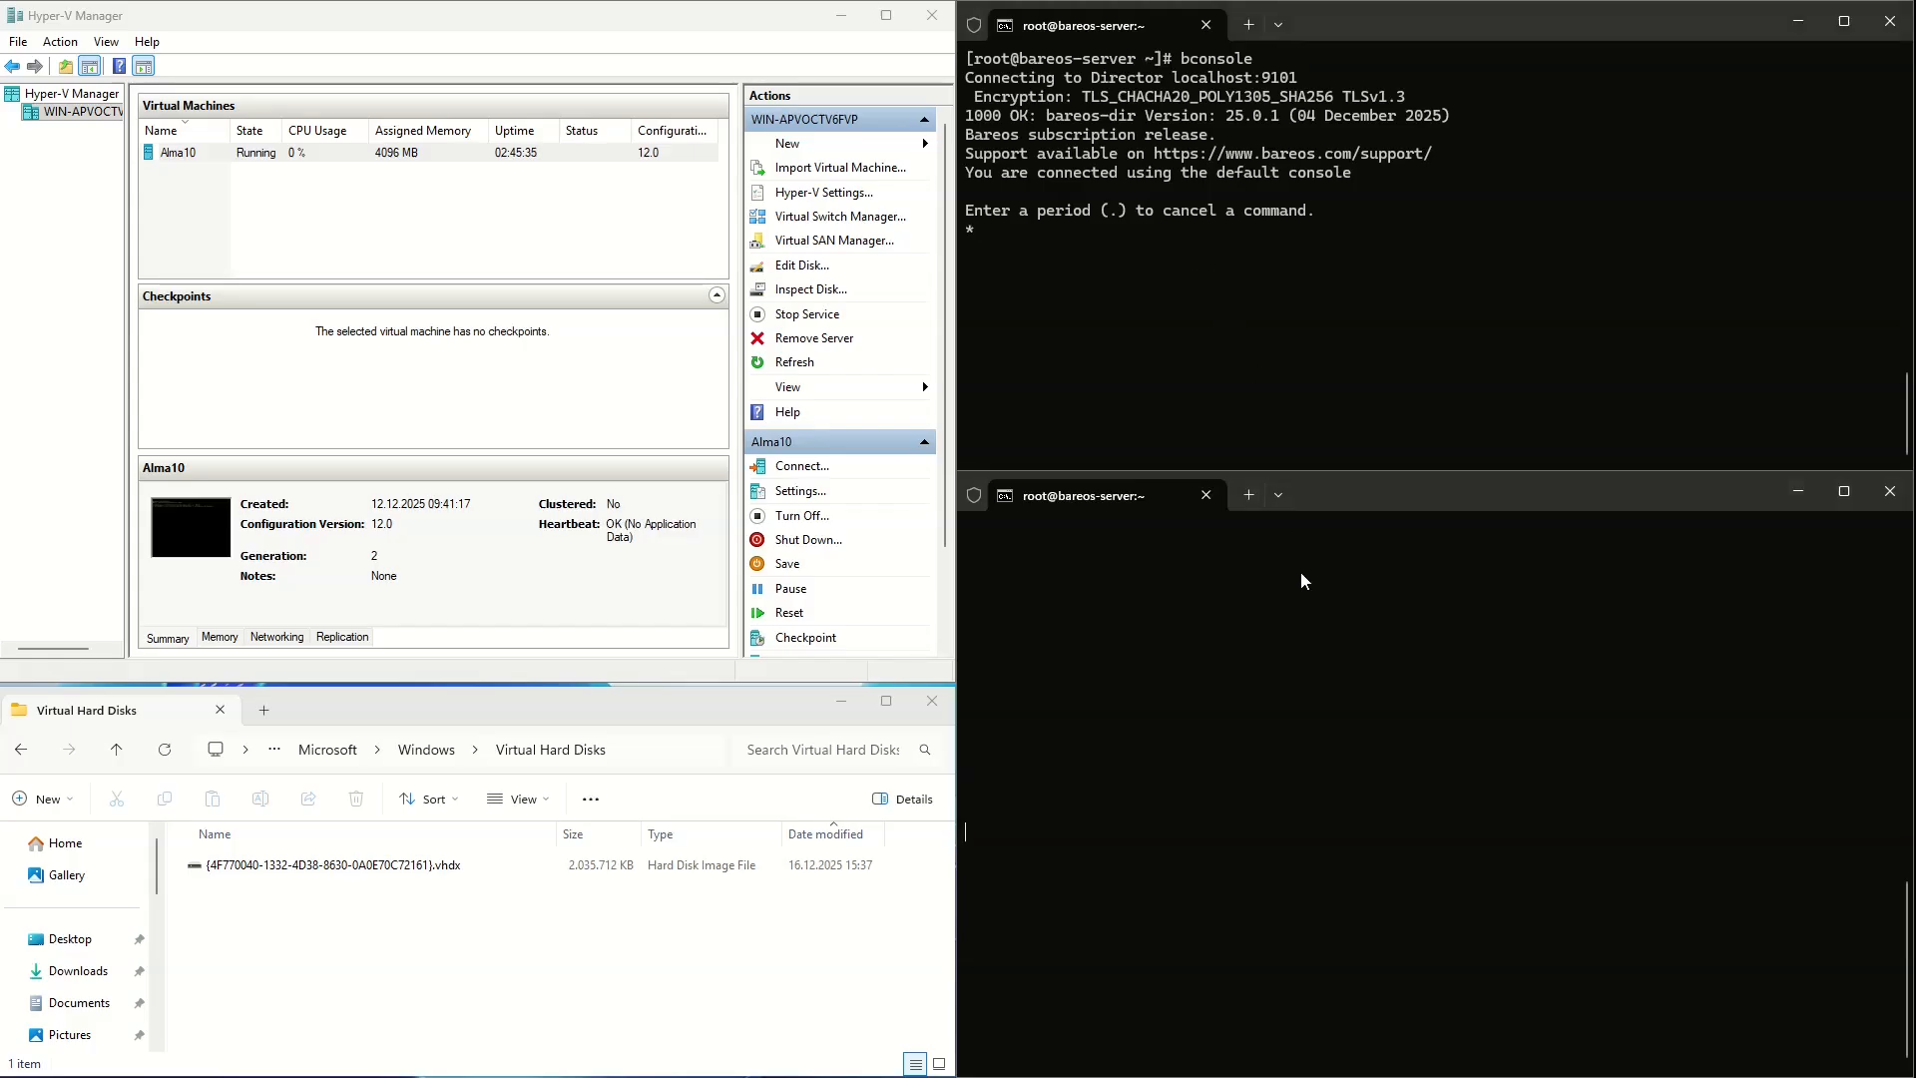
left_click(489, 866)
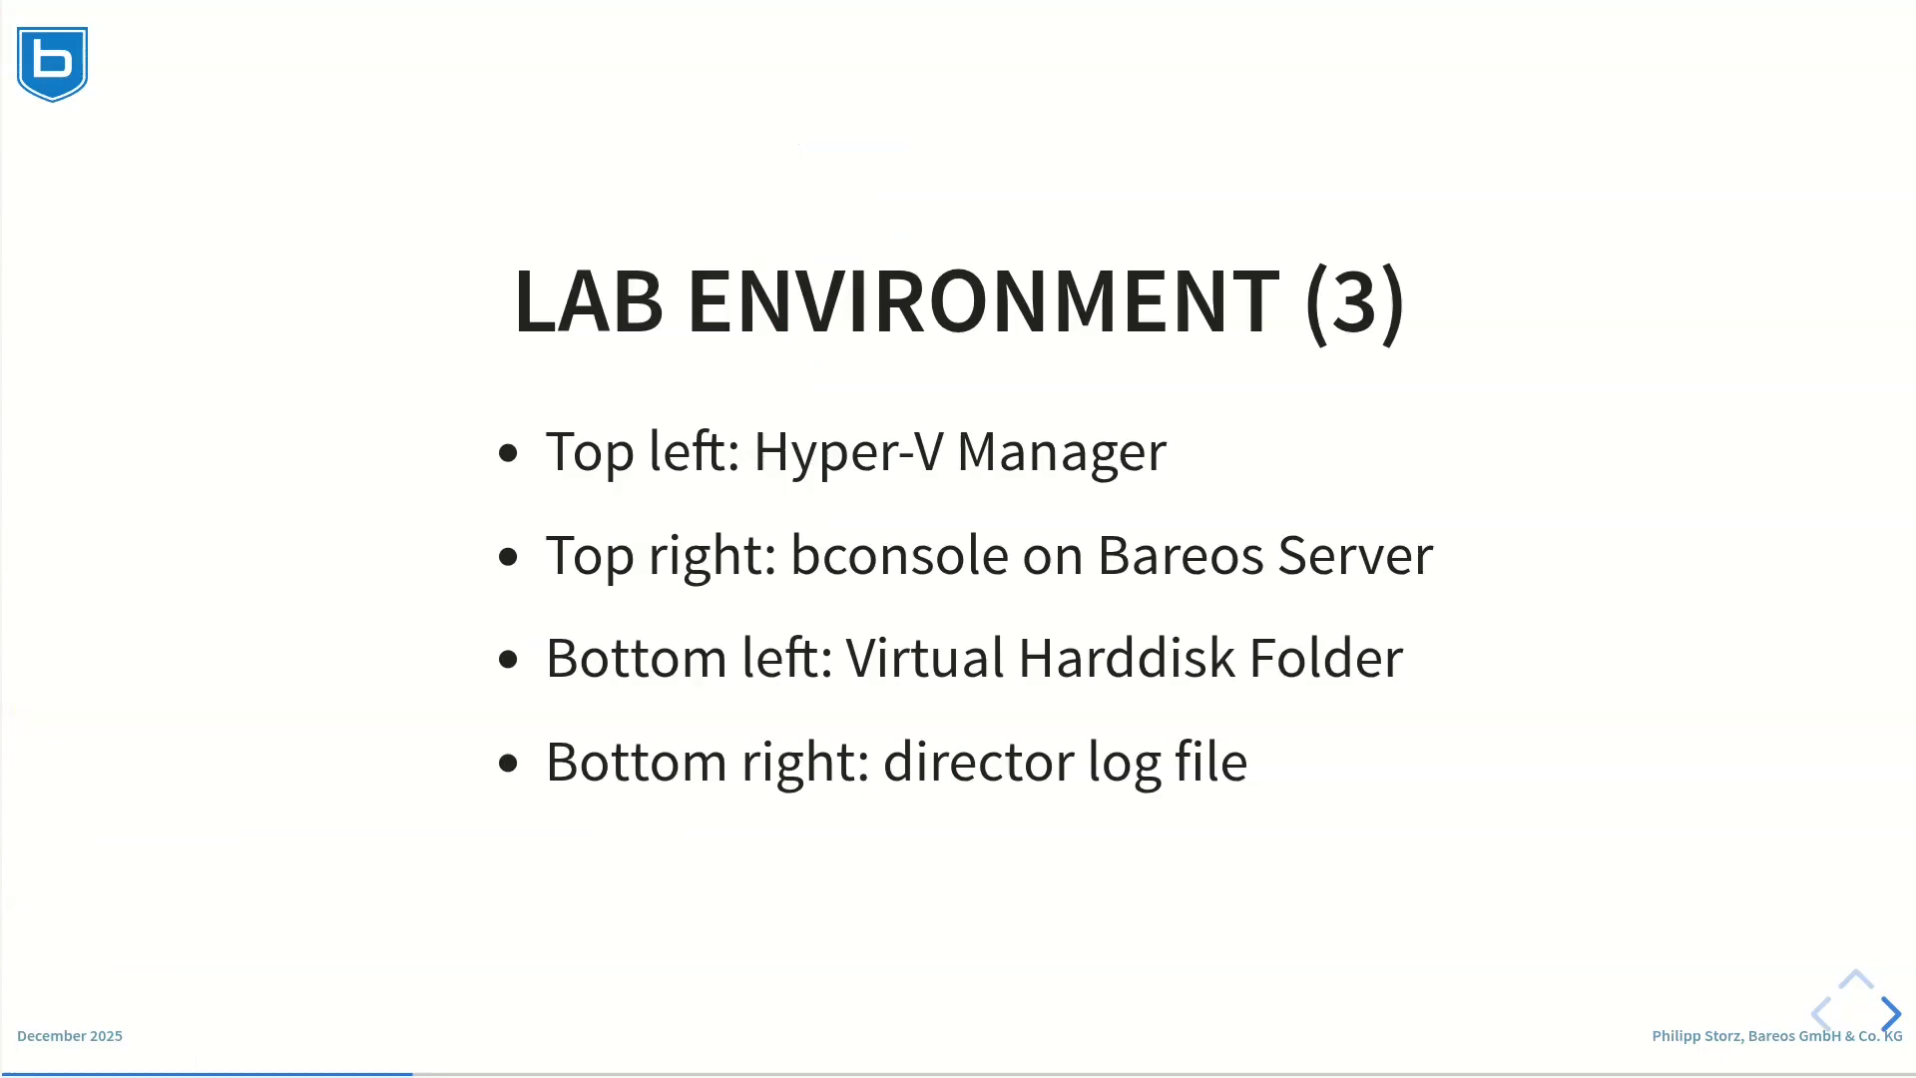
key("Right")
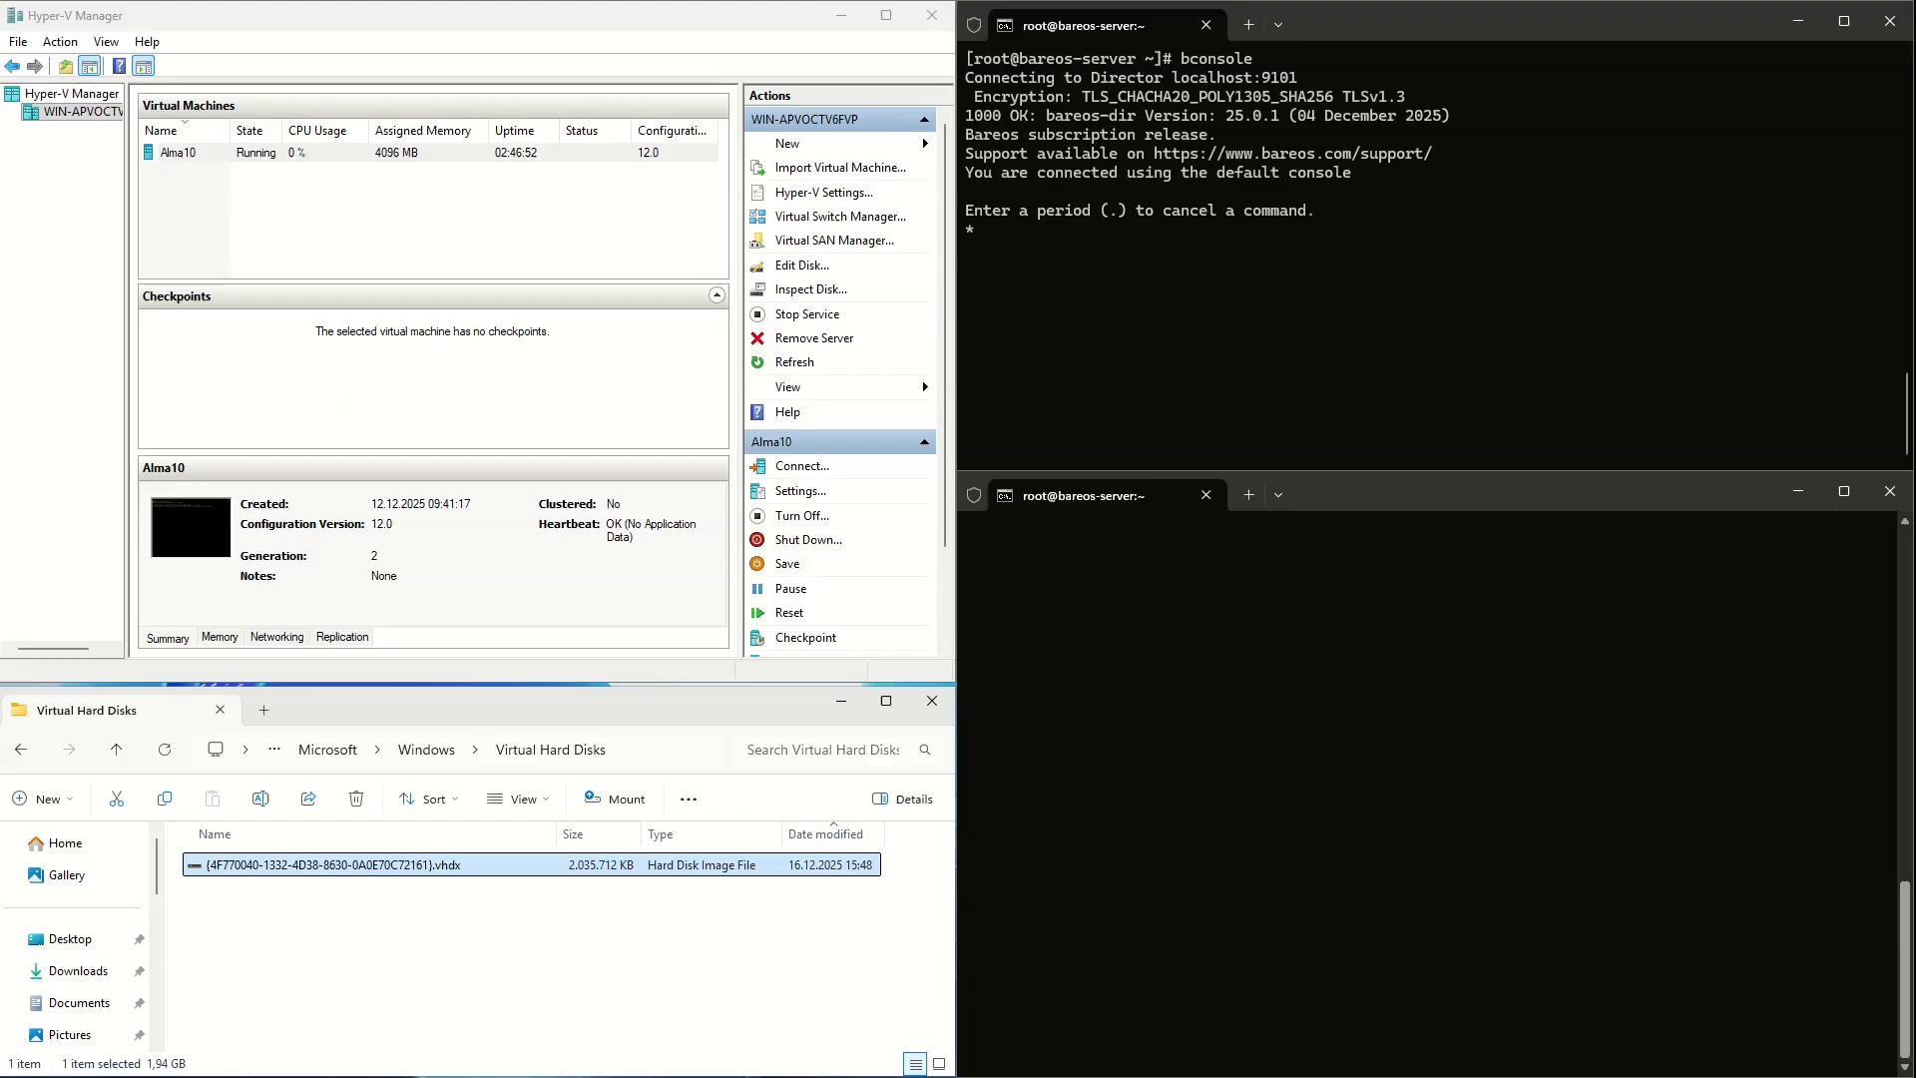
Run the hyper-v-alma10 backup job in bconsole at level Full with automatic confirmation
type("run j")
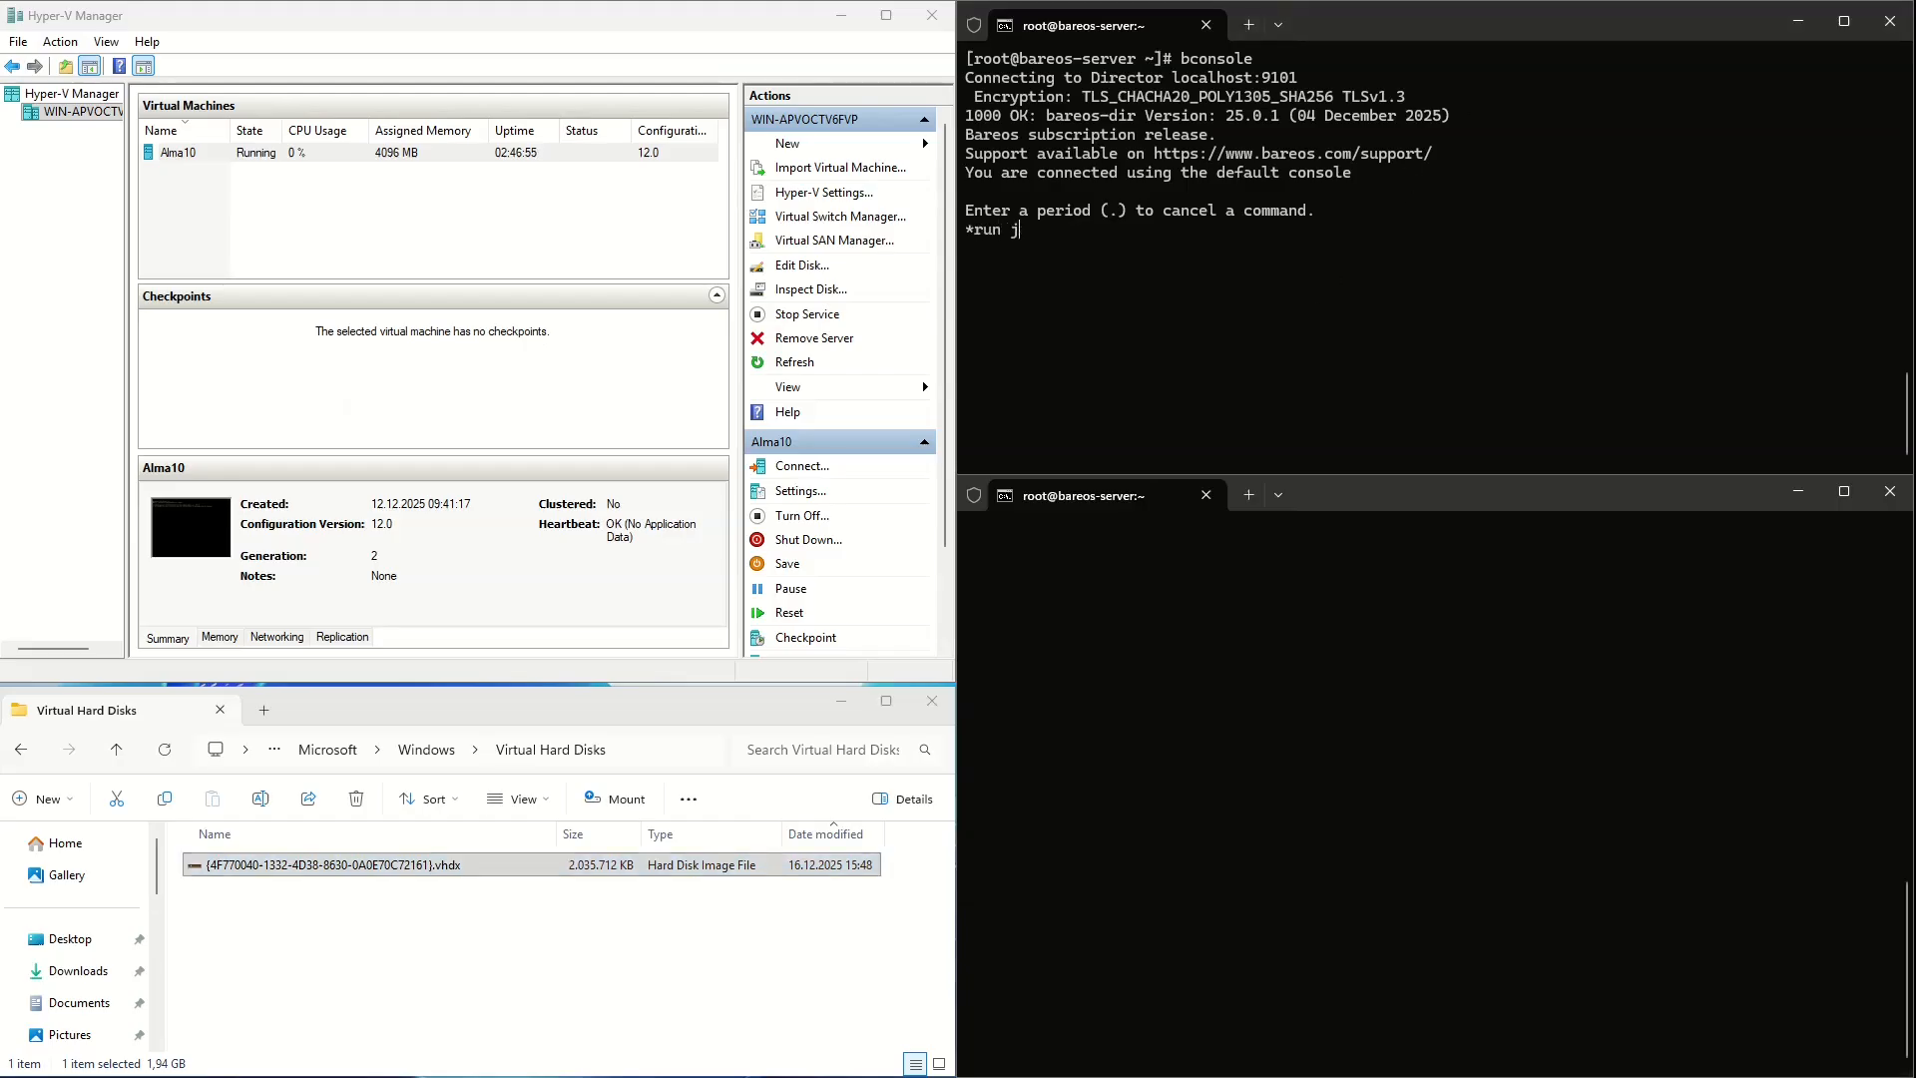
type("ob=hyper-v-")
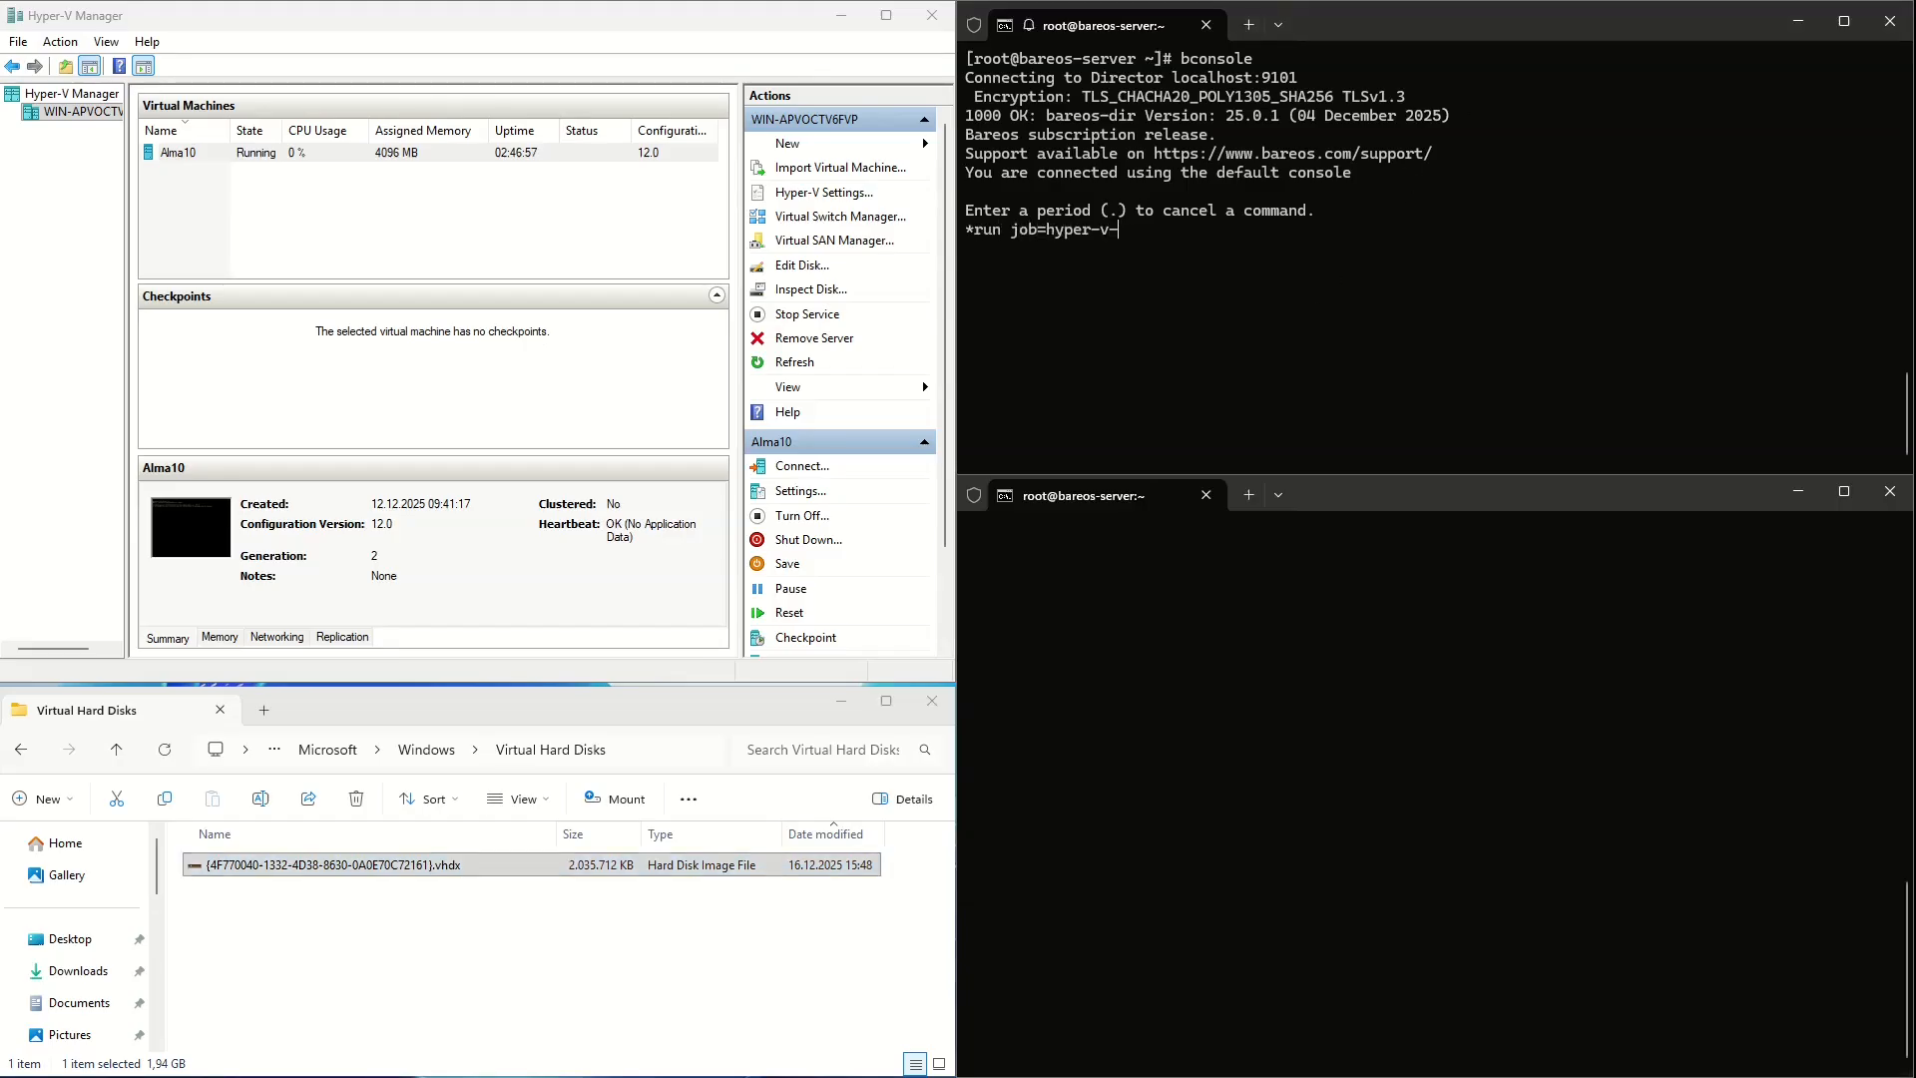
type("alma10  level=Full yes")
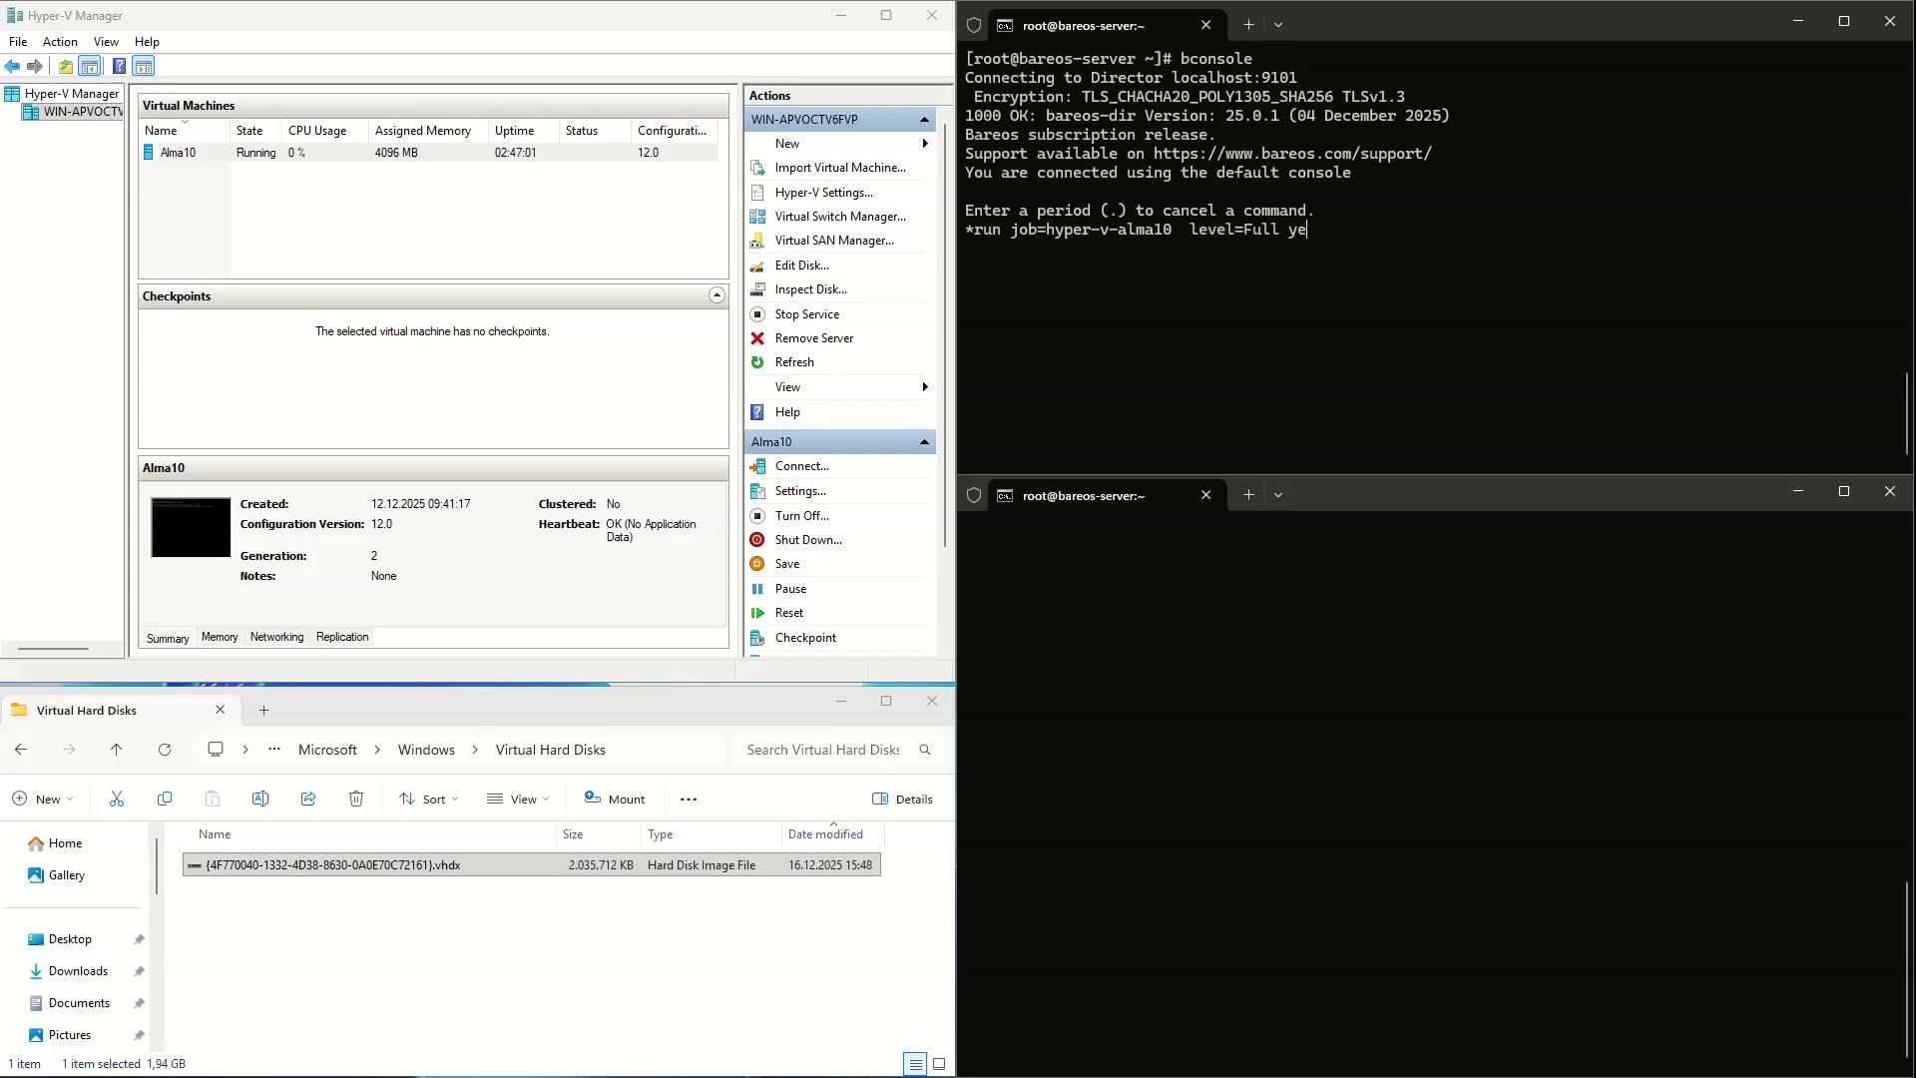
key("Return")
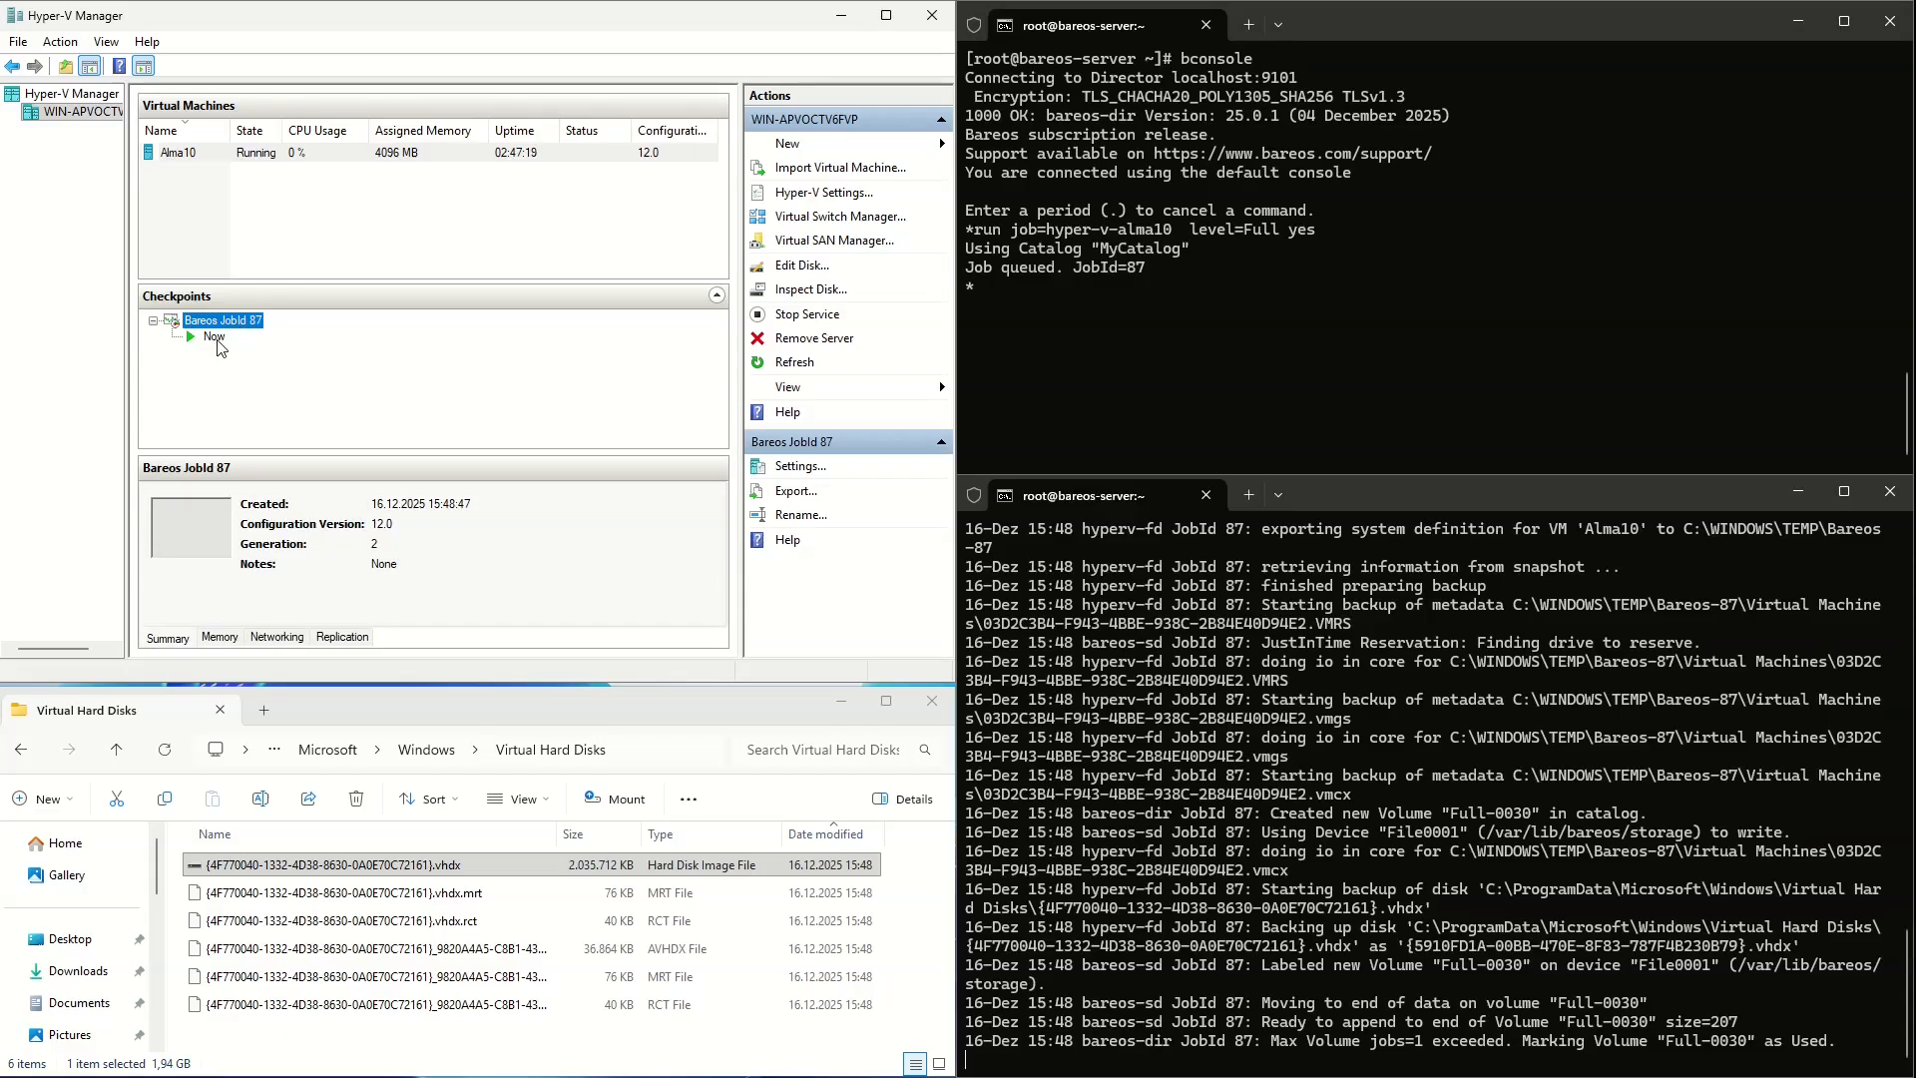
Examine the backup checkpoint of Alma10, the virtual disk files and the director log during the full backup
left_click(215, 338)
left_click(371, 874)
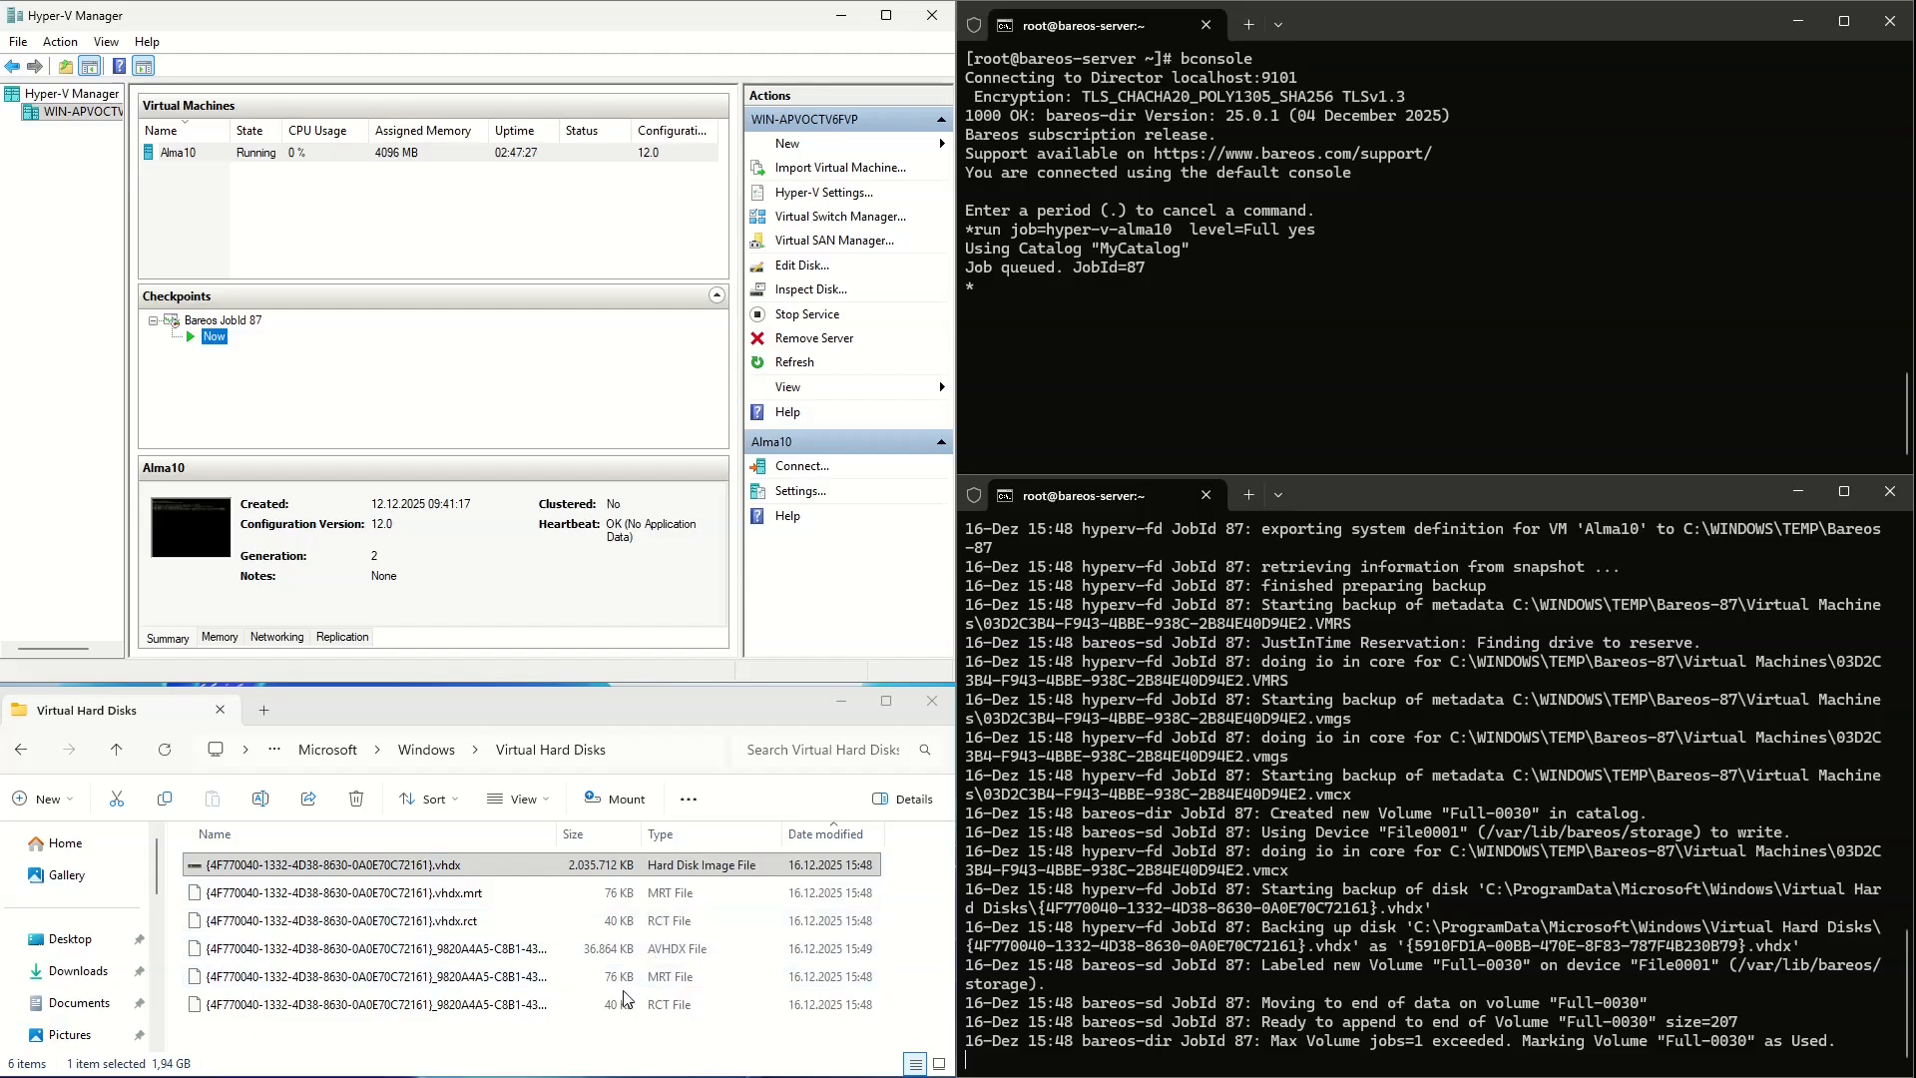
left_click(1423, 701)
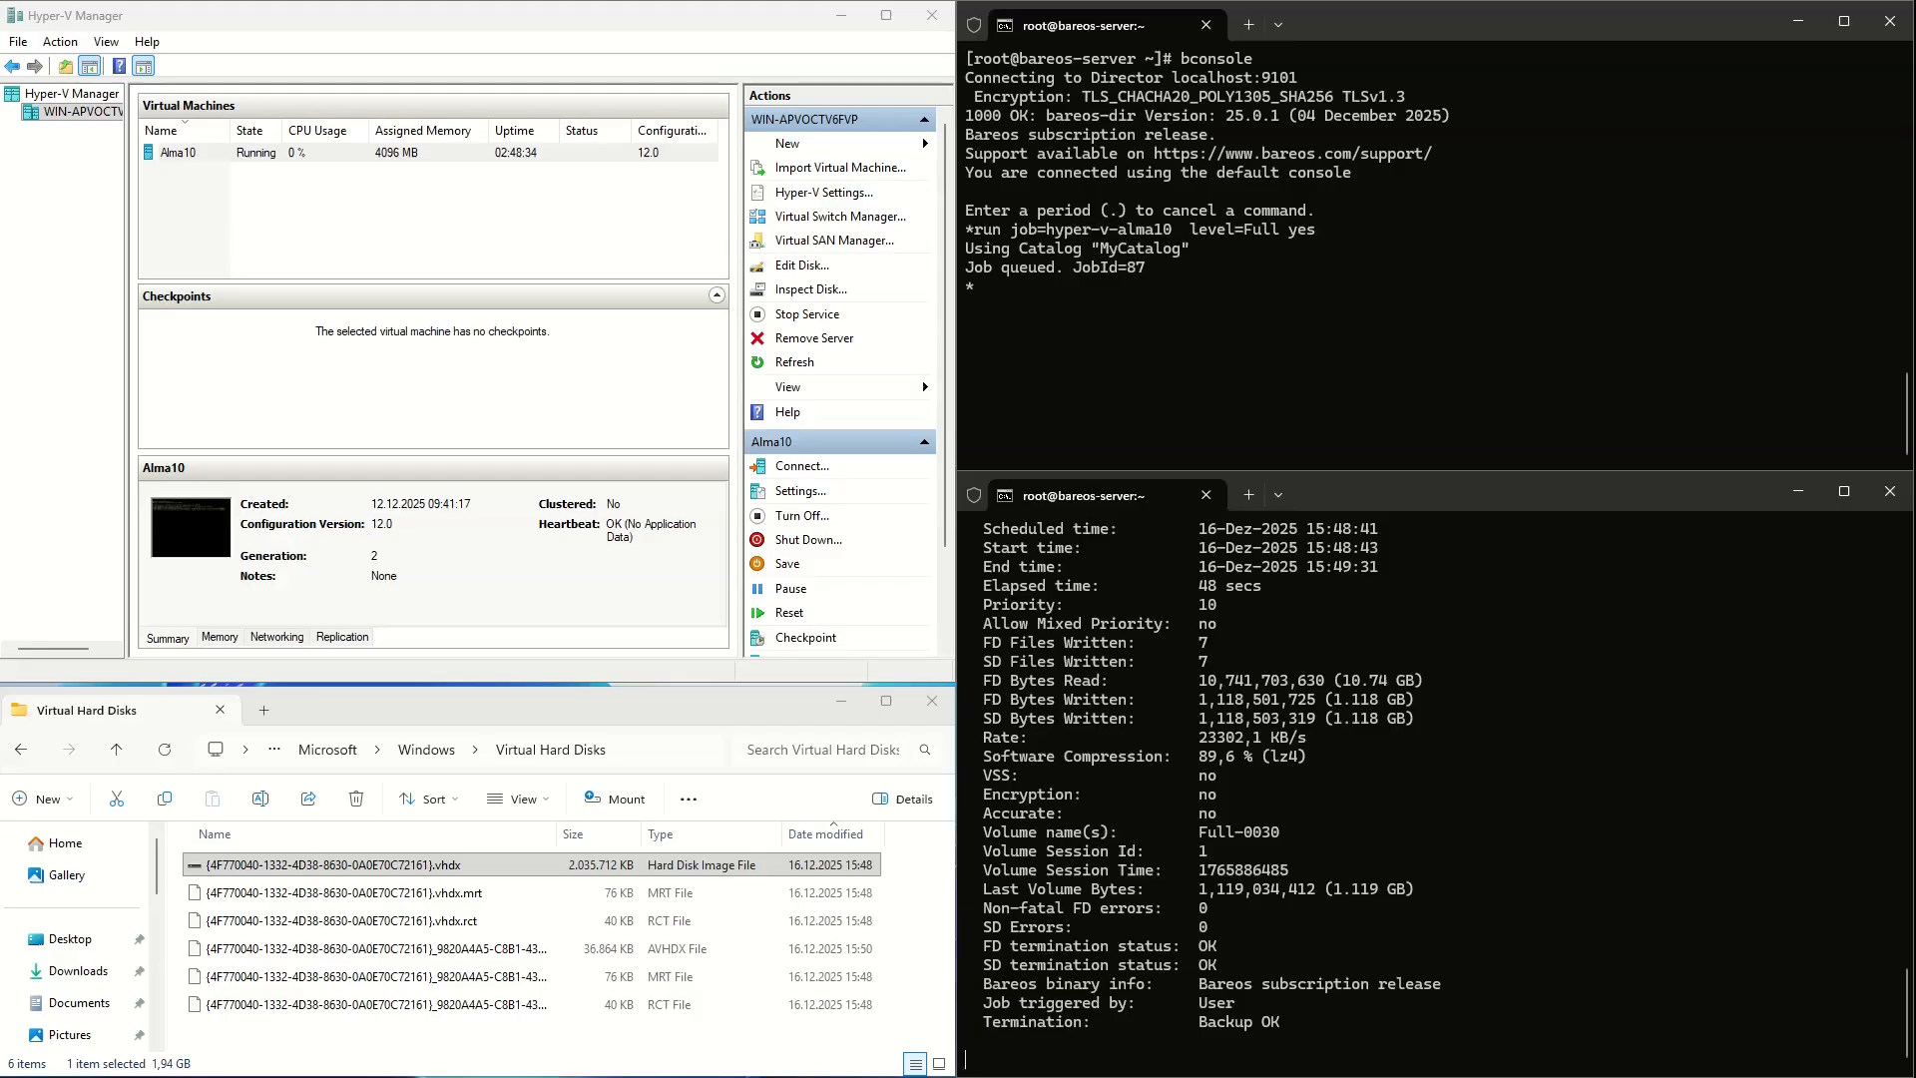
Run the hyper-v-alma10 backup job in bconsole at level Incremental with automatic confirmation
type("run job")
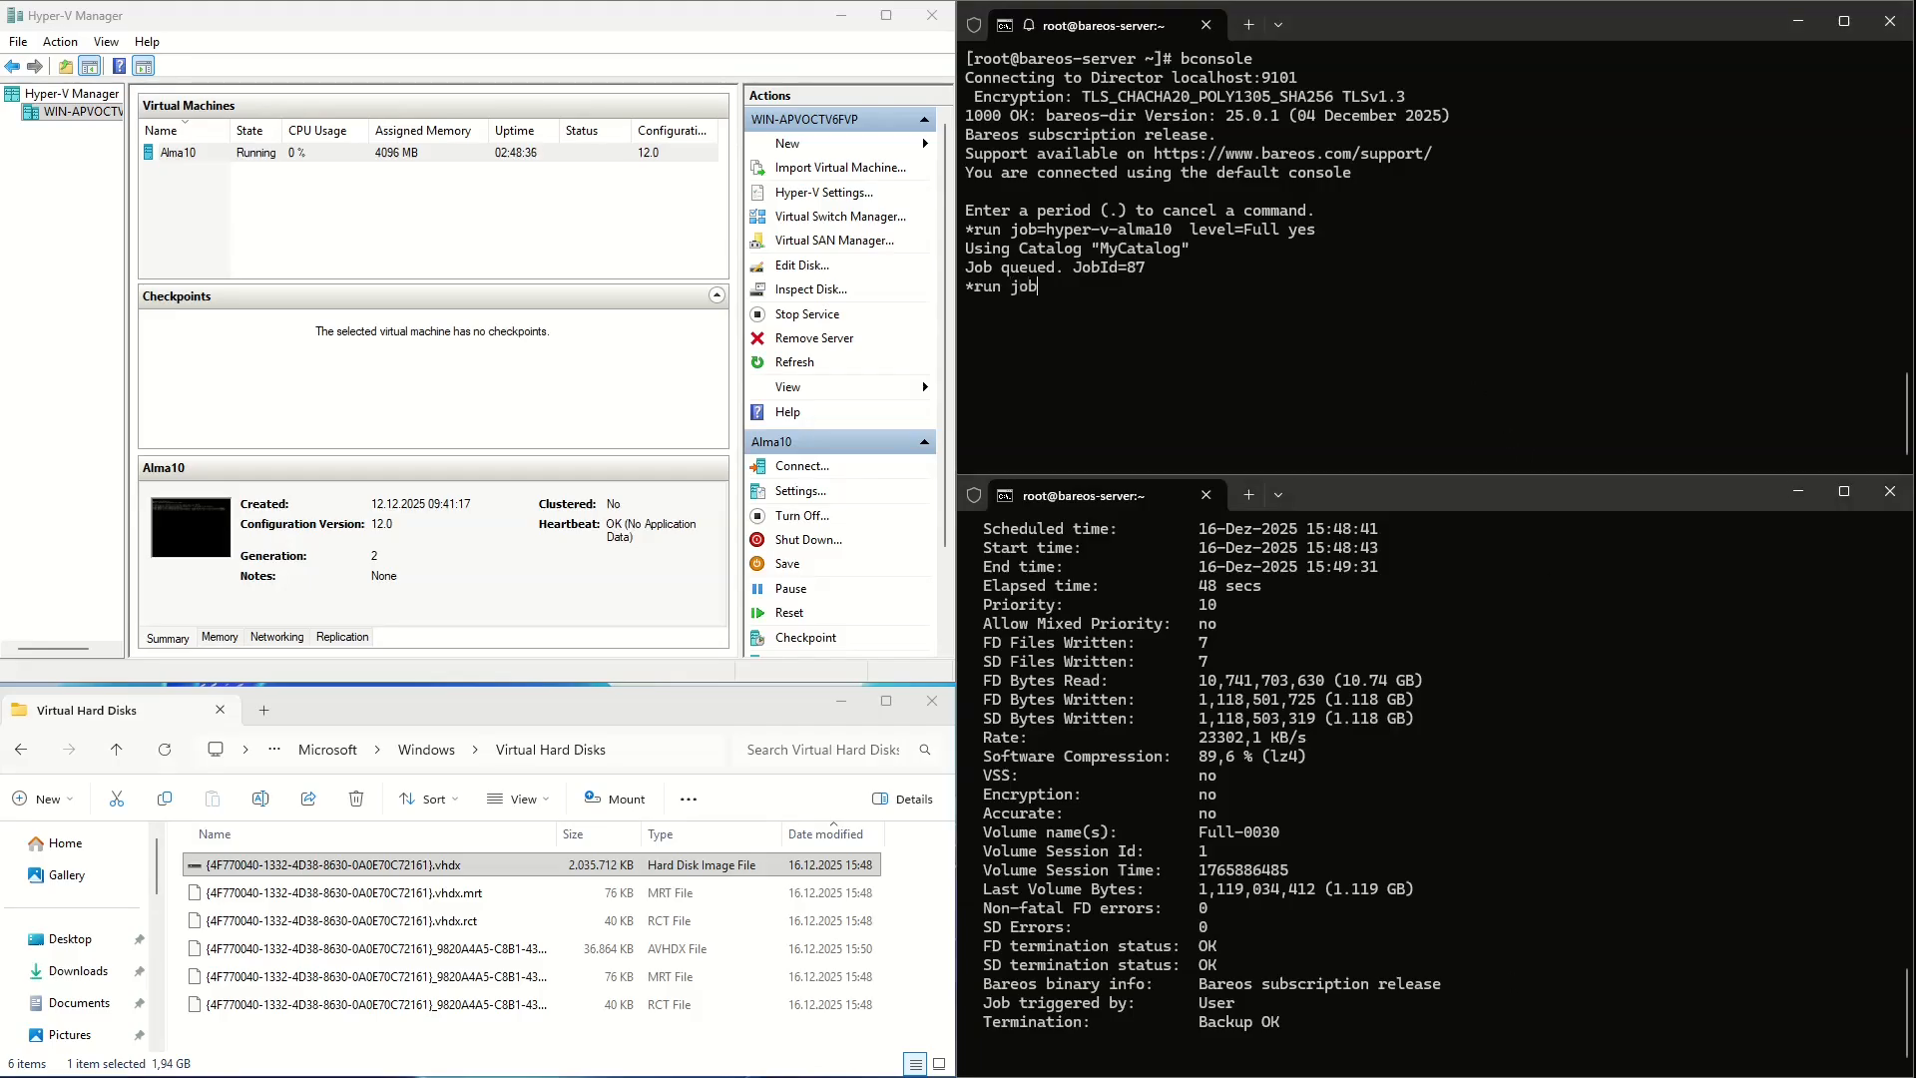
type("=hyper-v-alma10  level=In")
key("Tab")
type("yes")
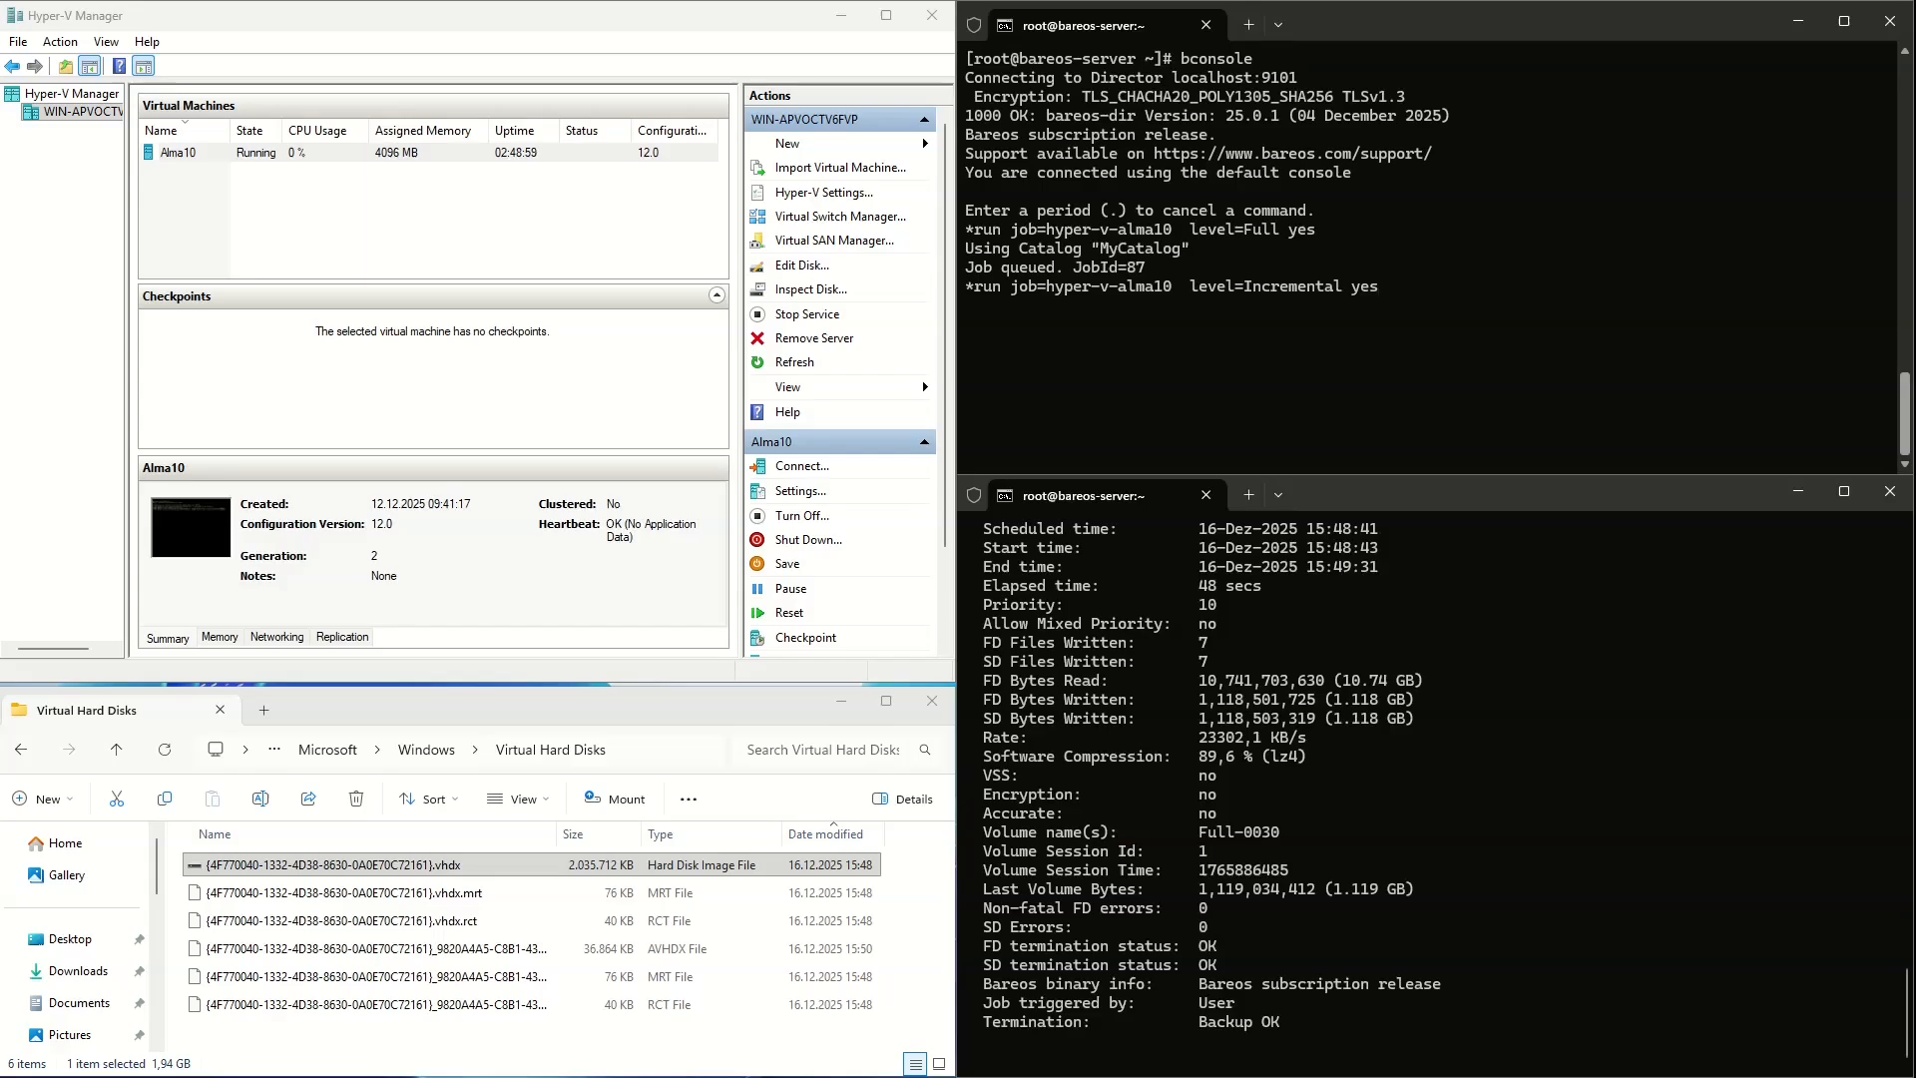
key("Return")
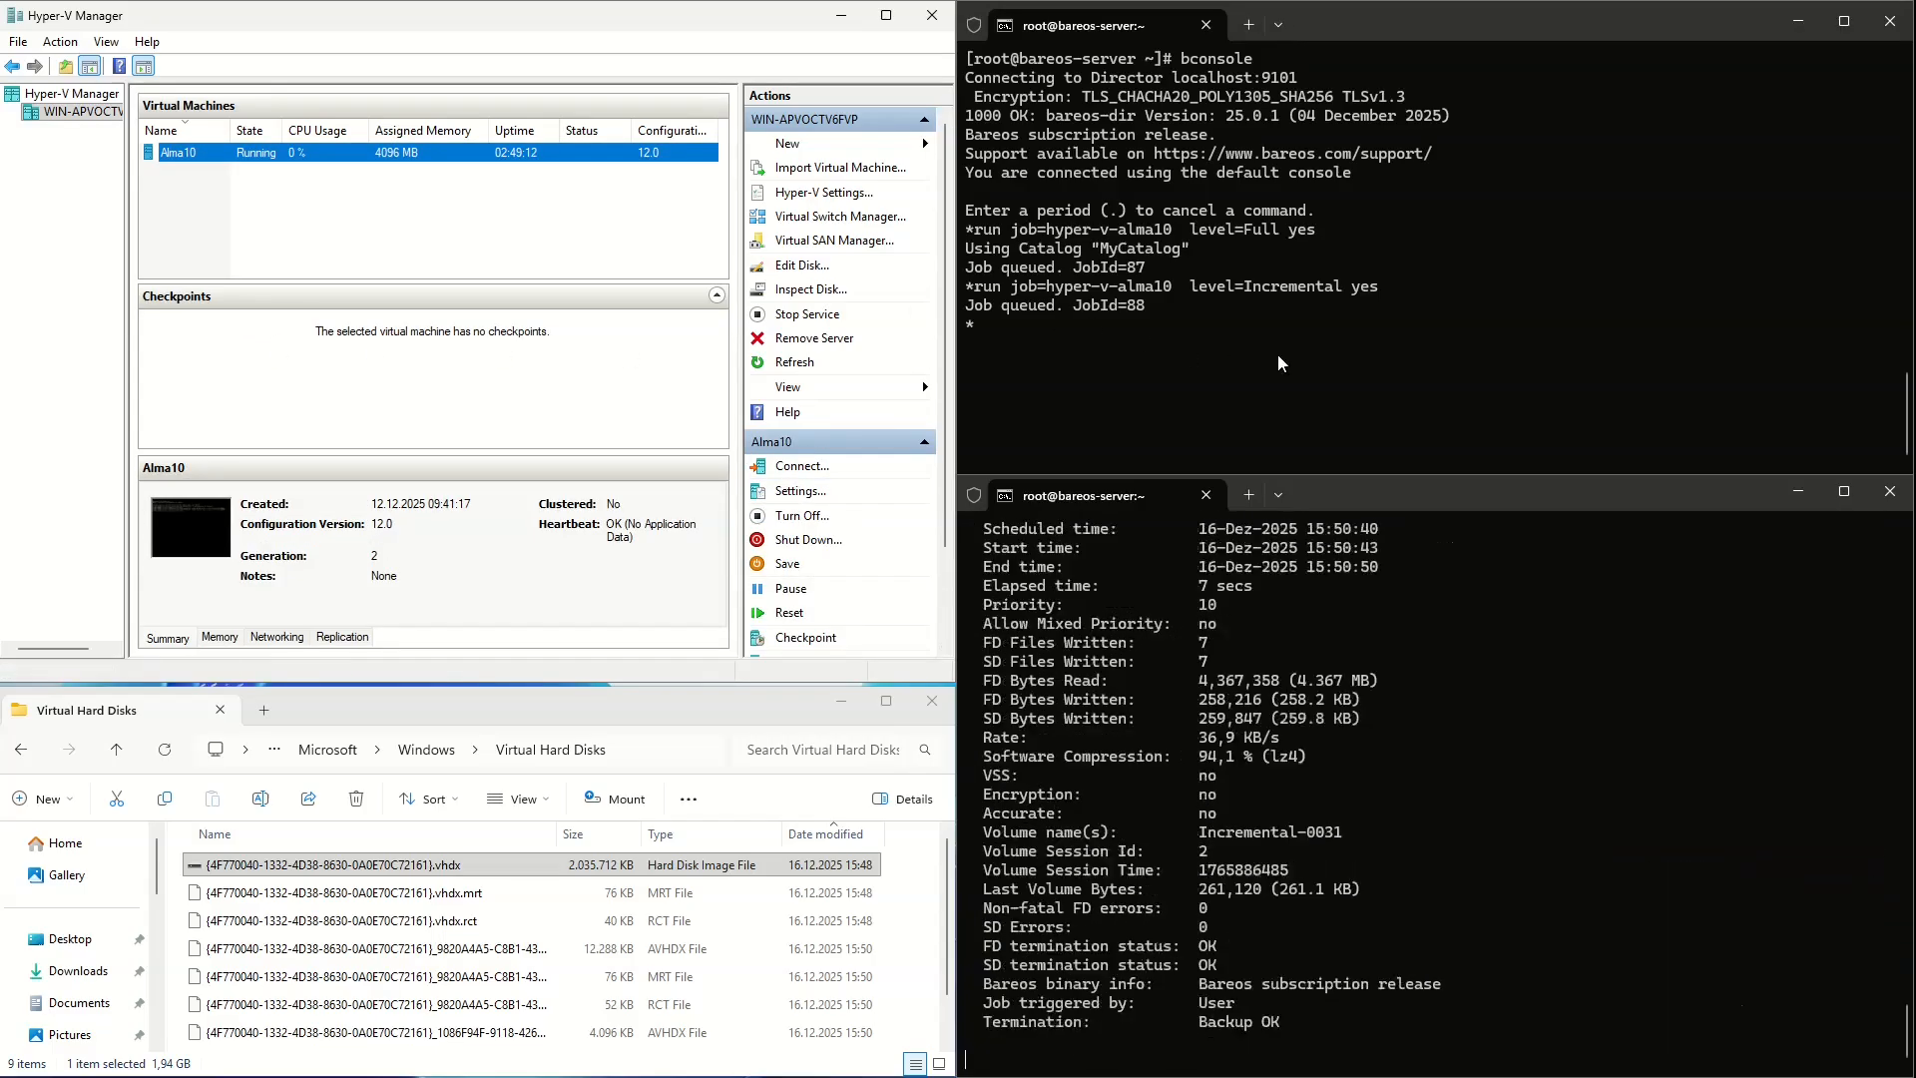
left_click(1444, 351)
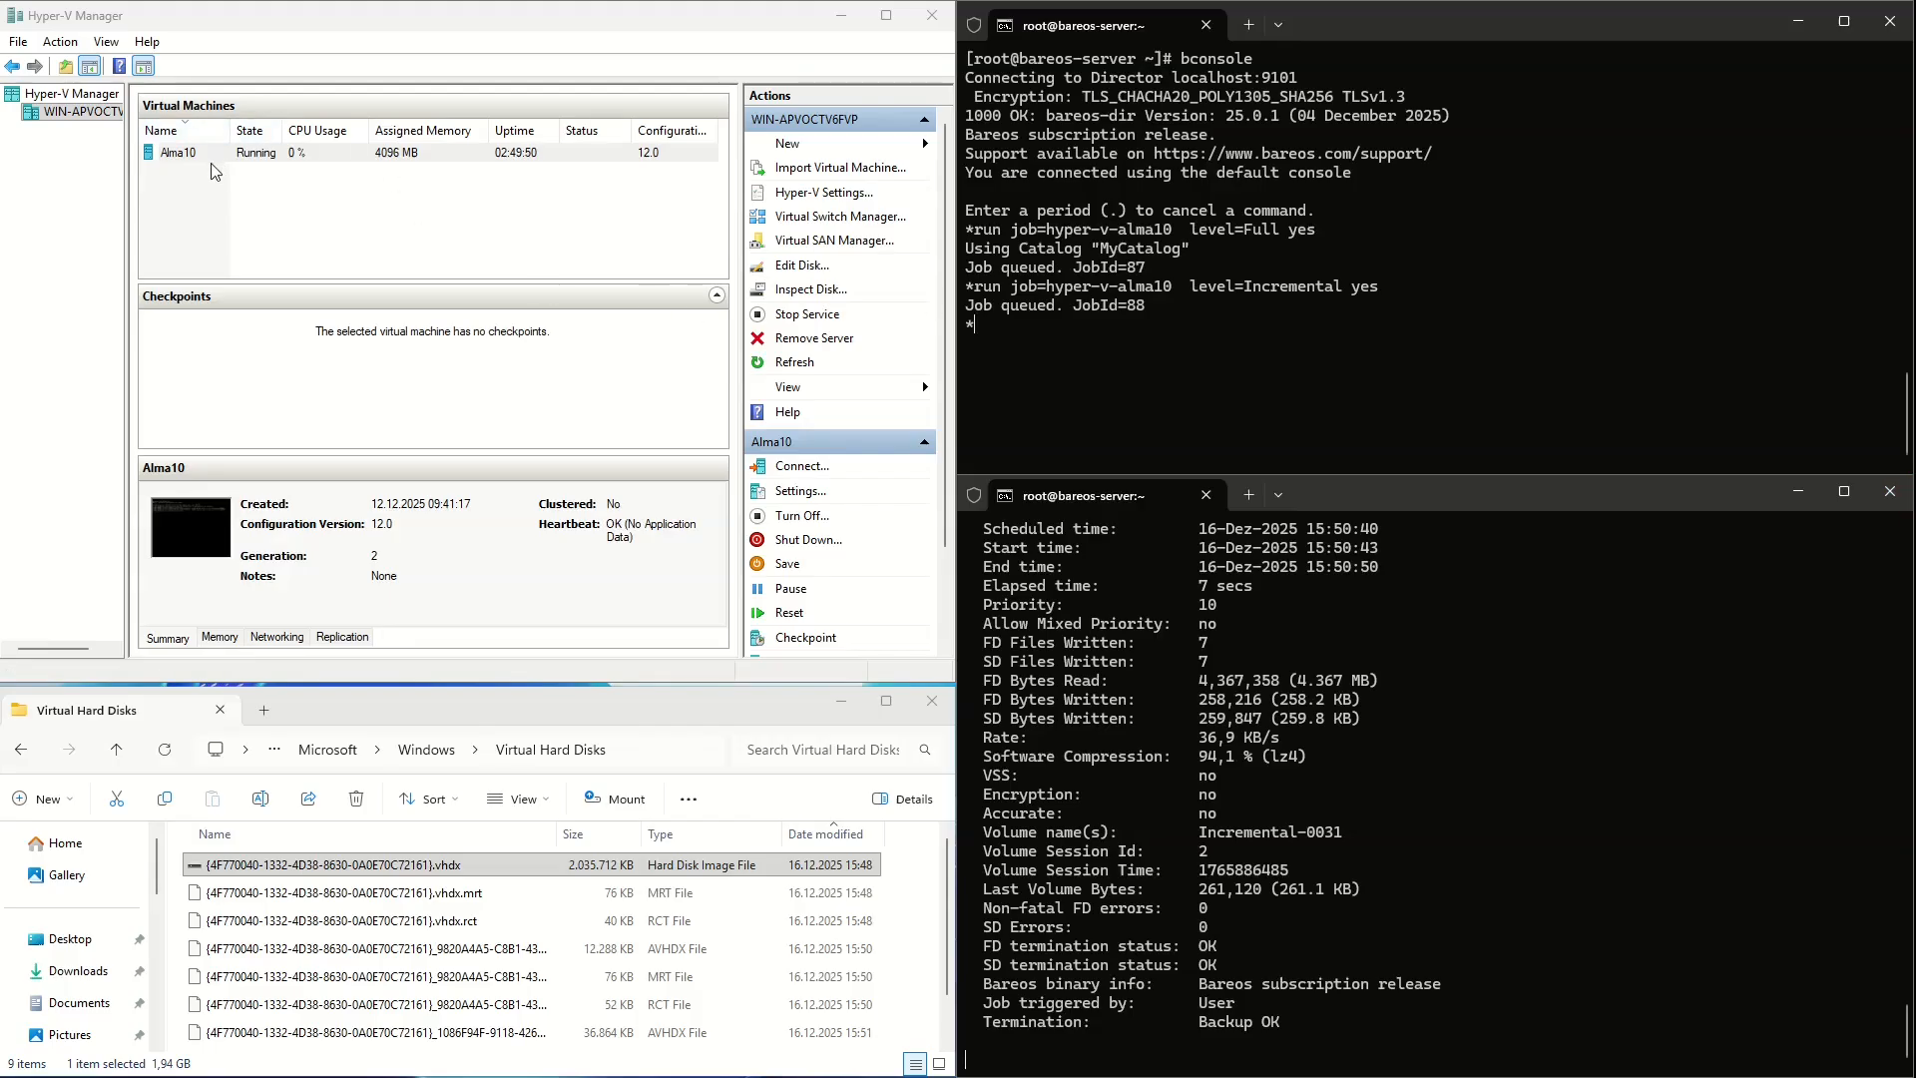
Shut down the Alma10 virtual machine in Hyper-V Manager and start it again
left_click(211, 167)
right_click(212, 169)
left_click(257, 160)
right_click(258, 159)
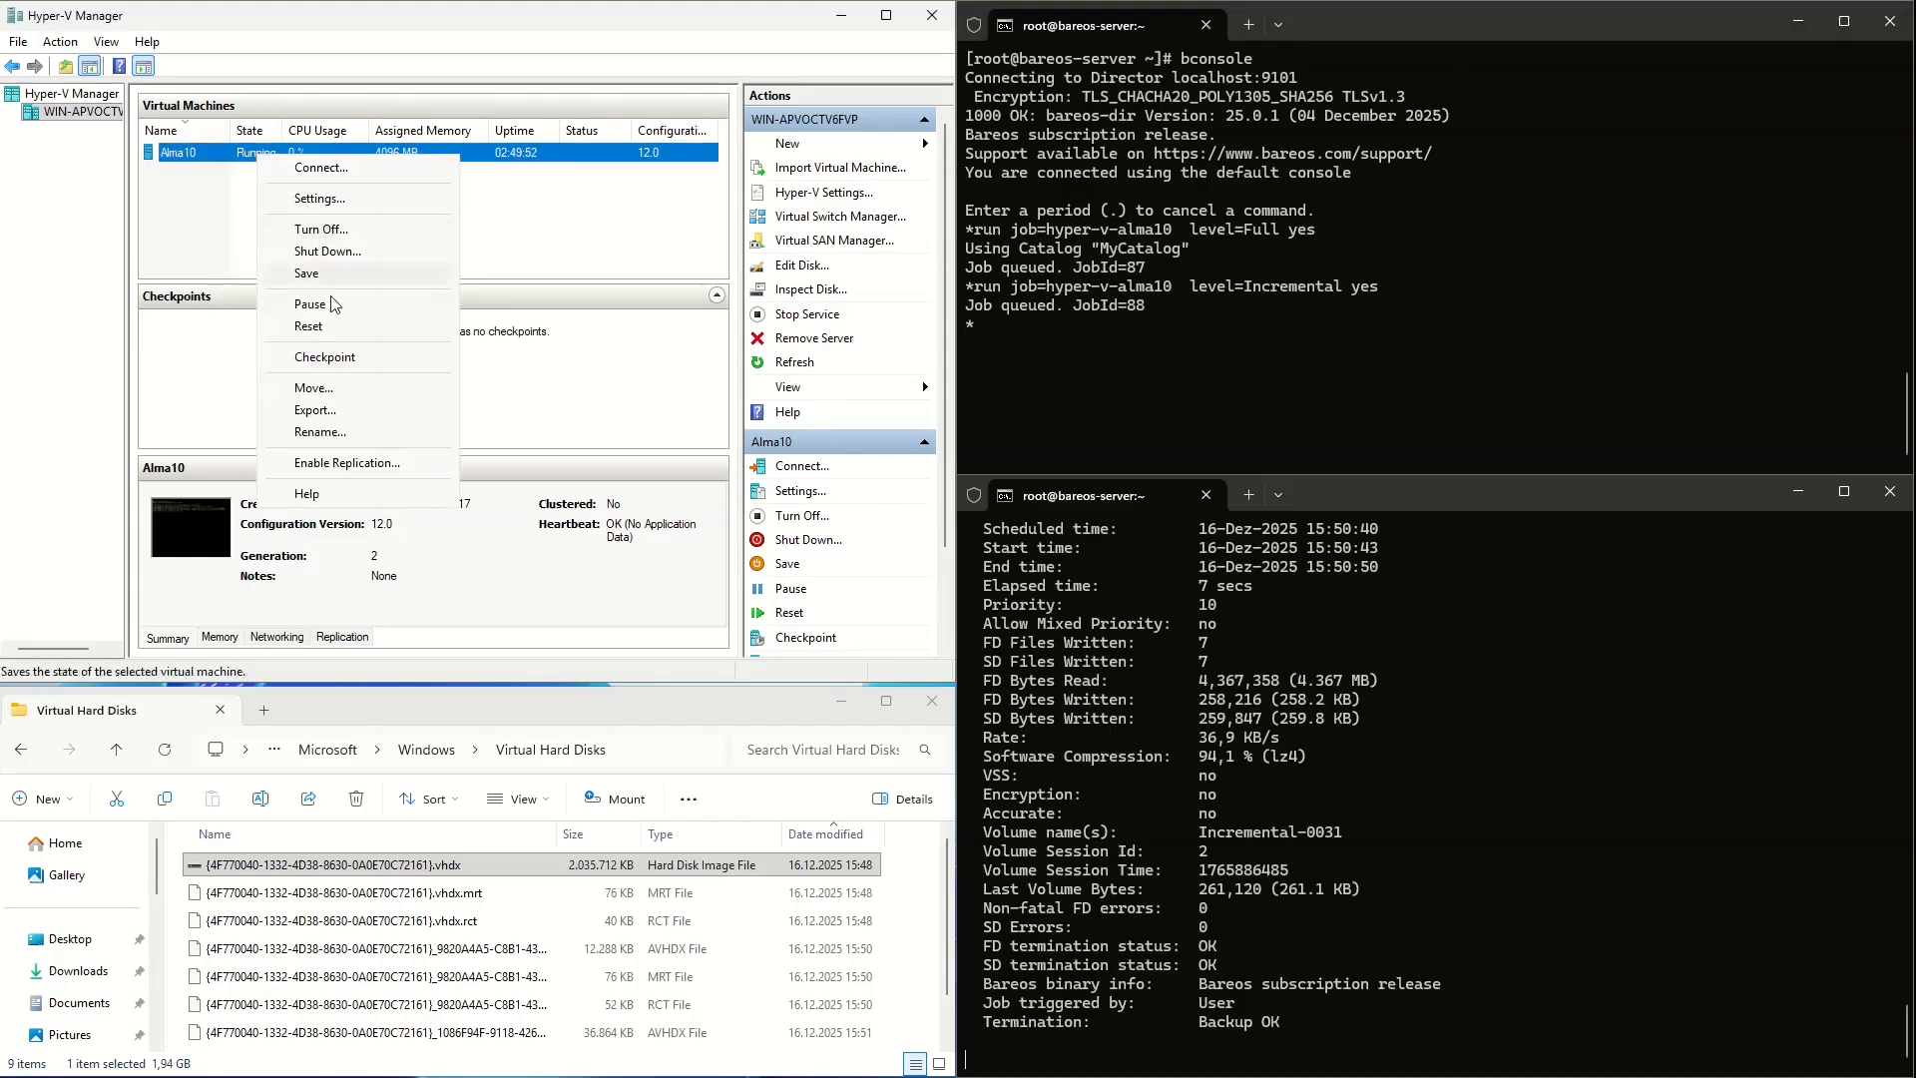
left_click(344, 254)
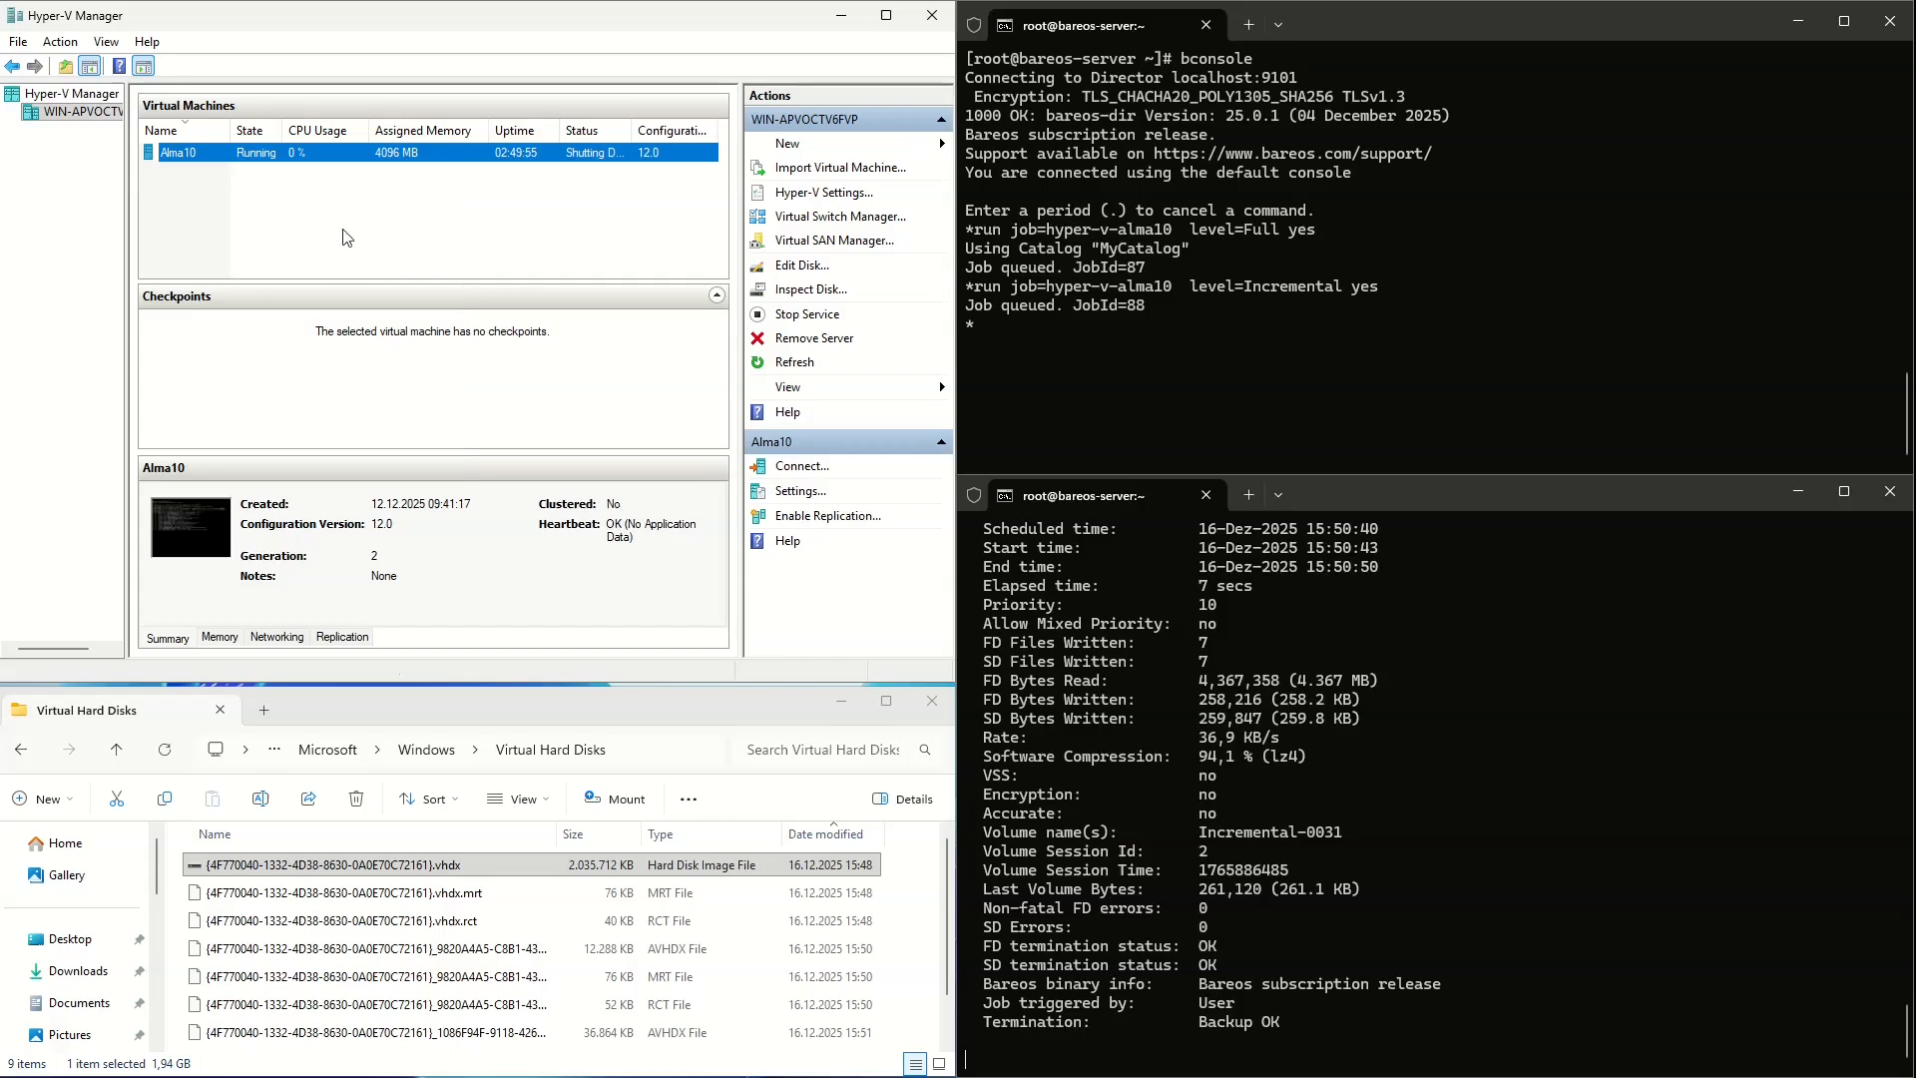
right_click(379, 156)
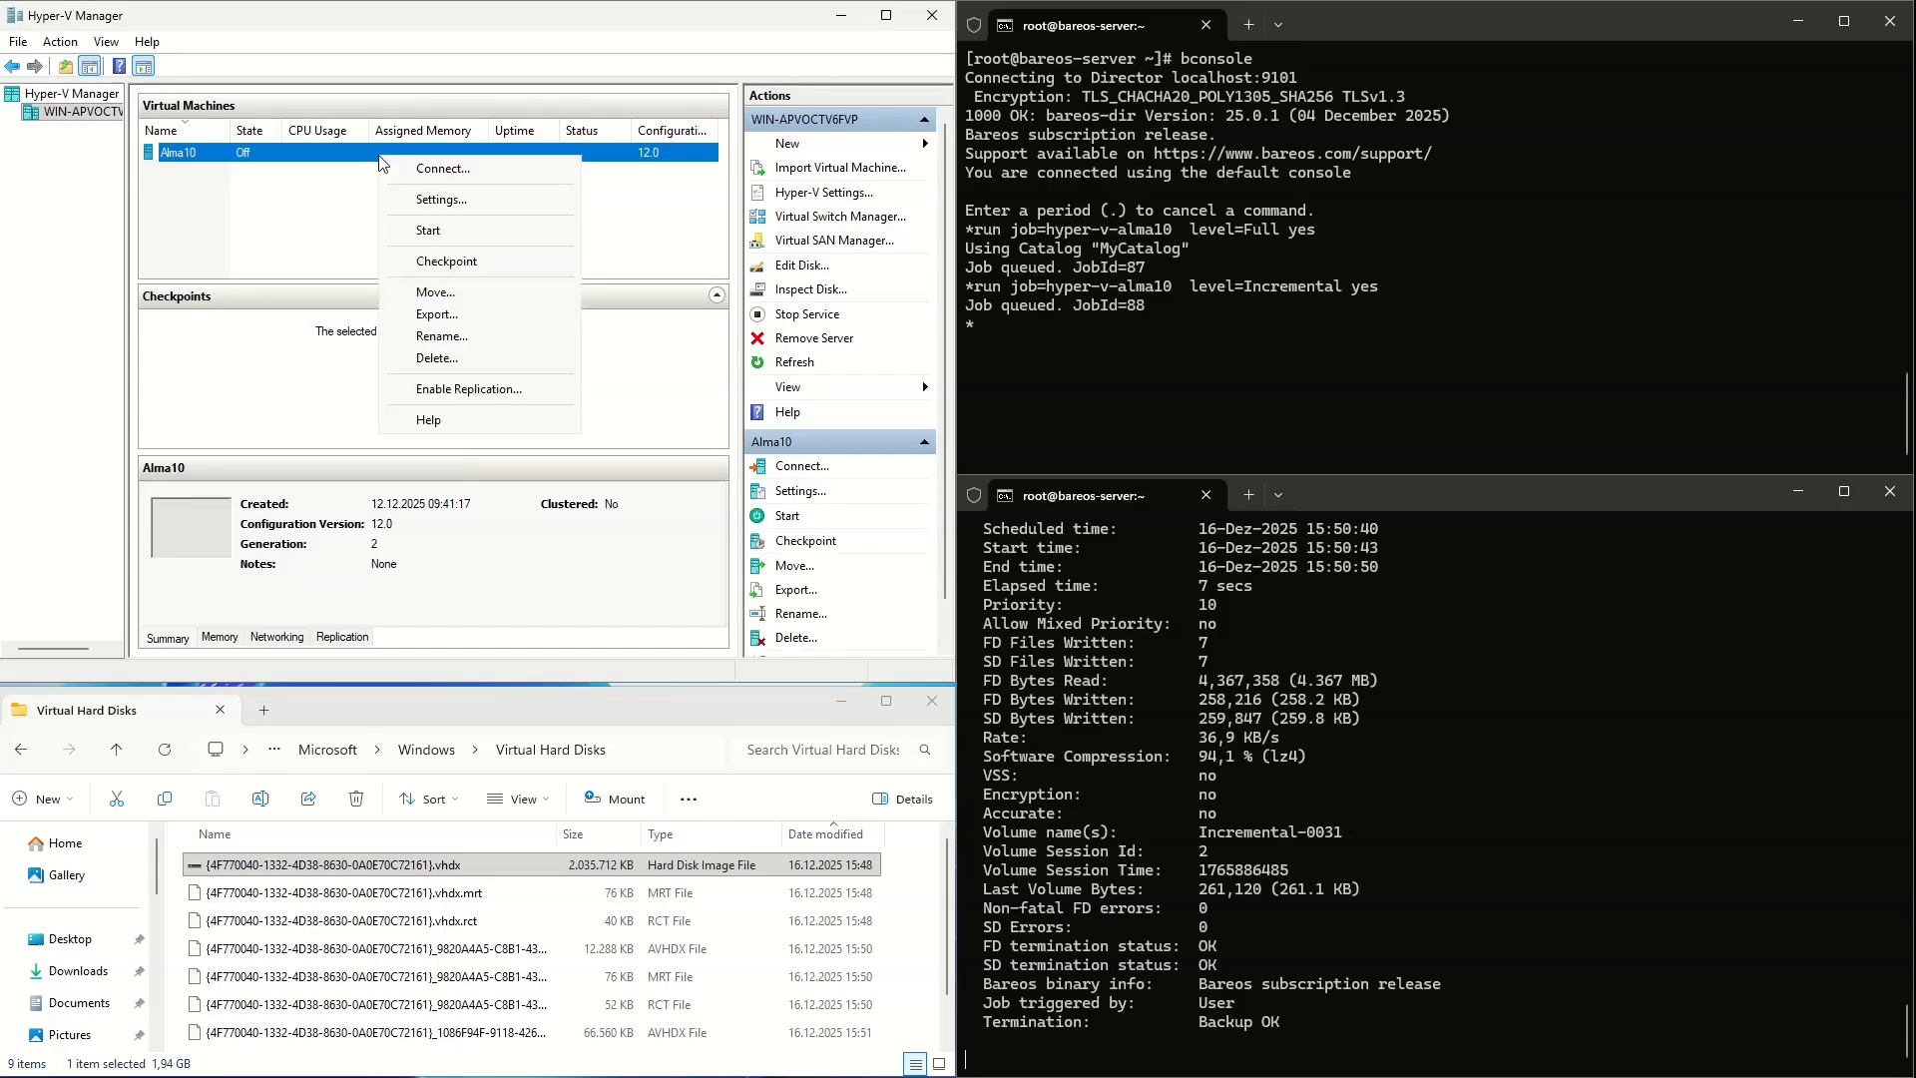
left_click(442, 231)
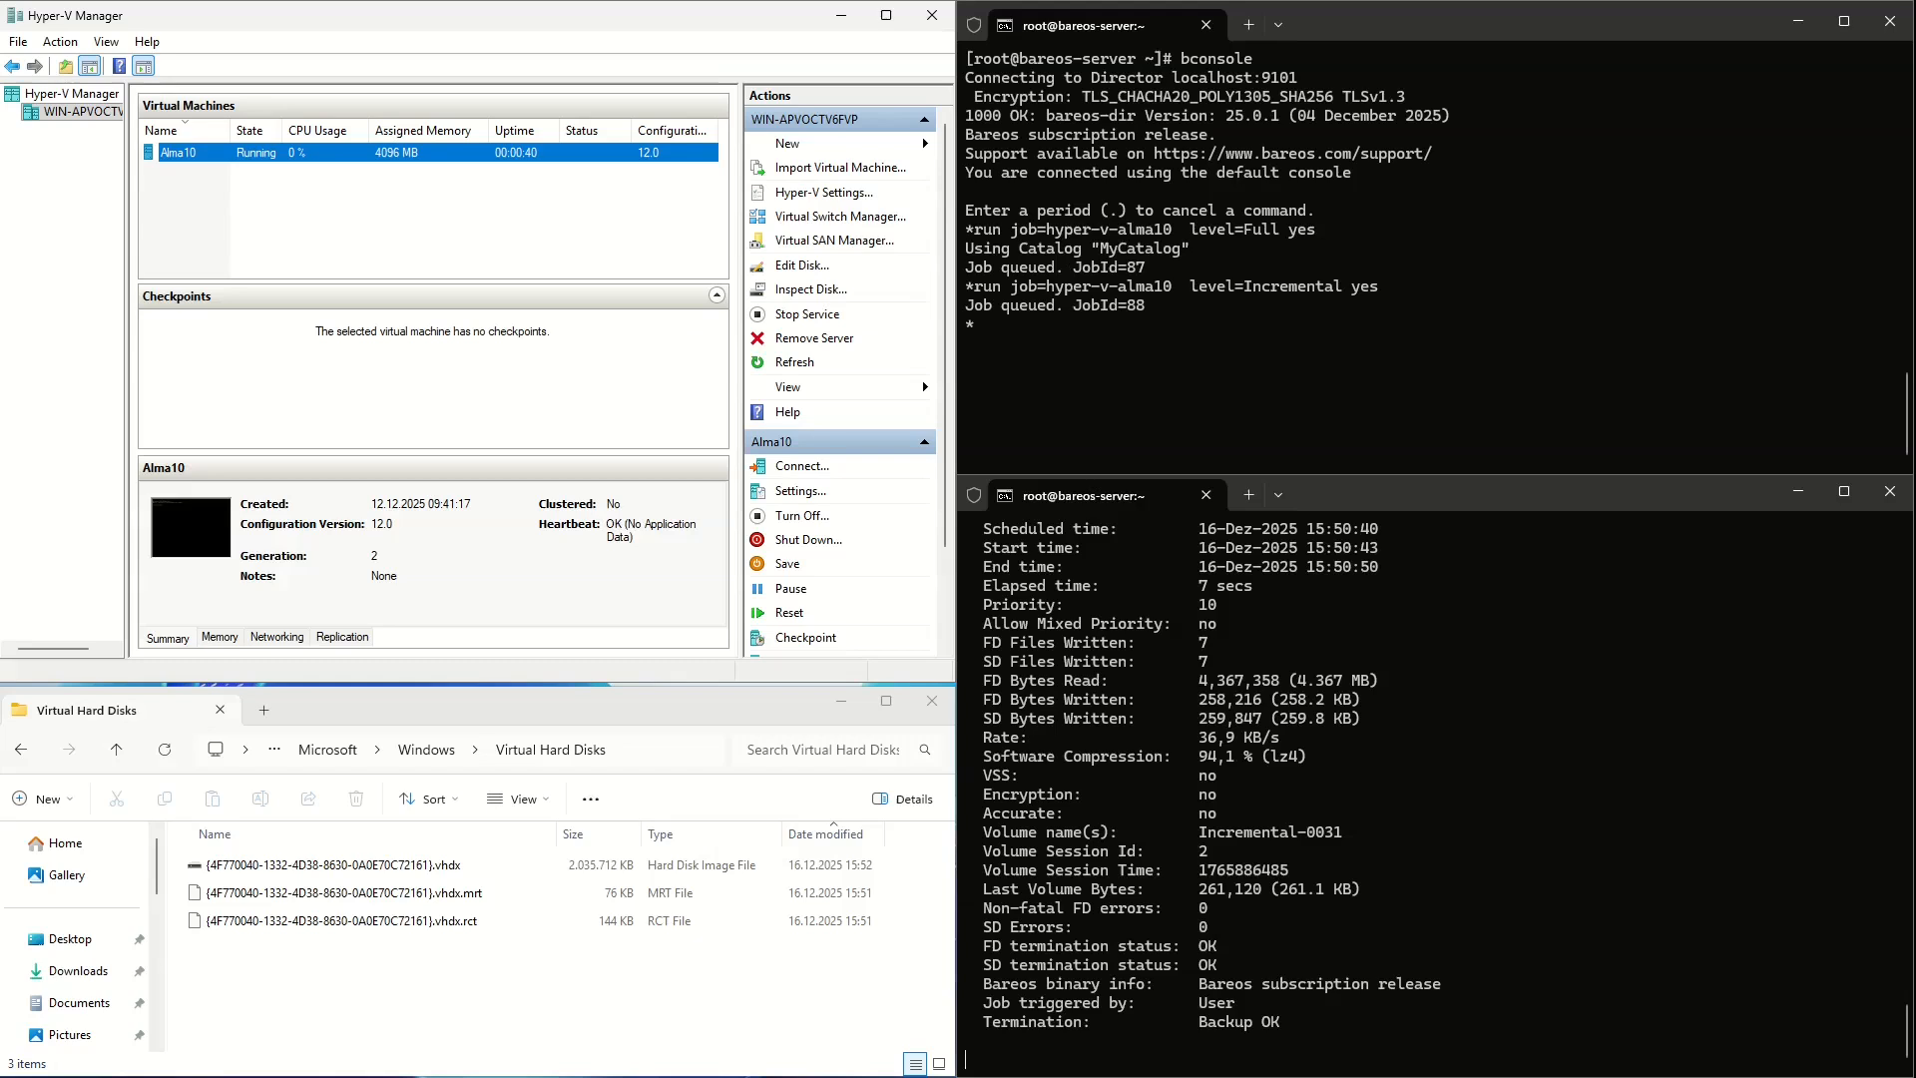
Shut down the Alma10 virtual machine and delete it from the Hyper-V server
right_click(267, 163)
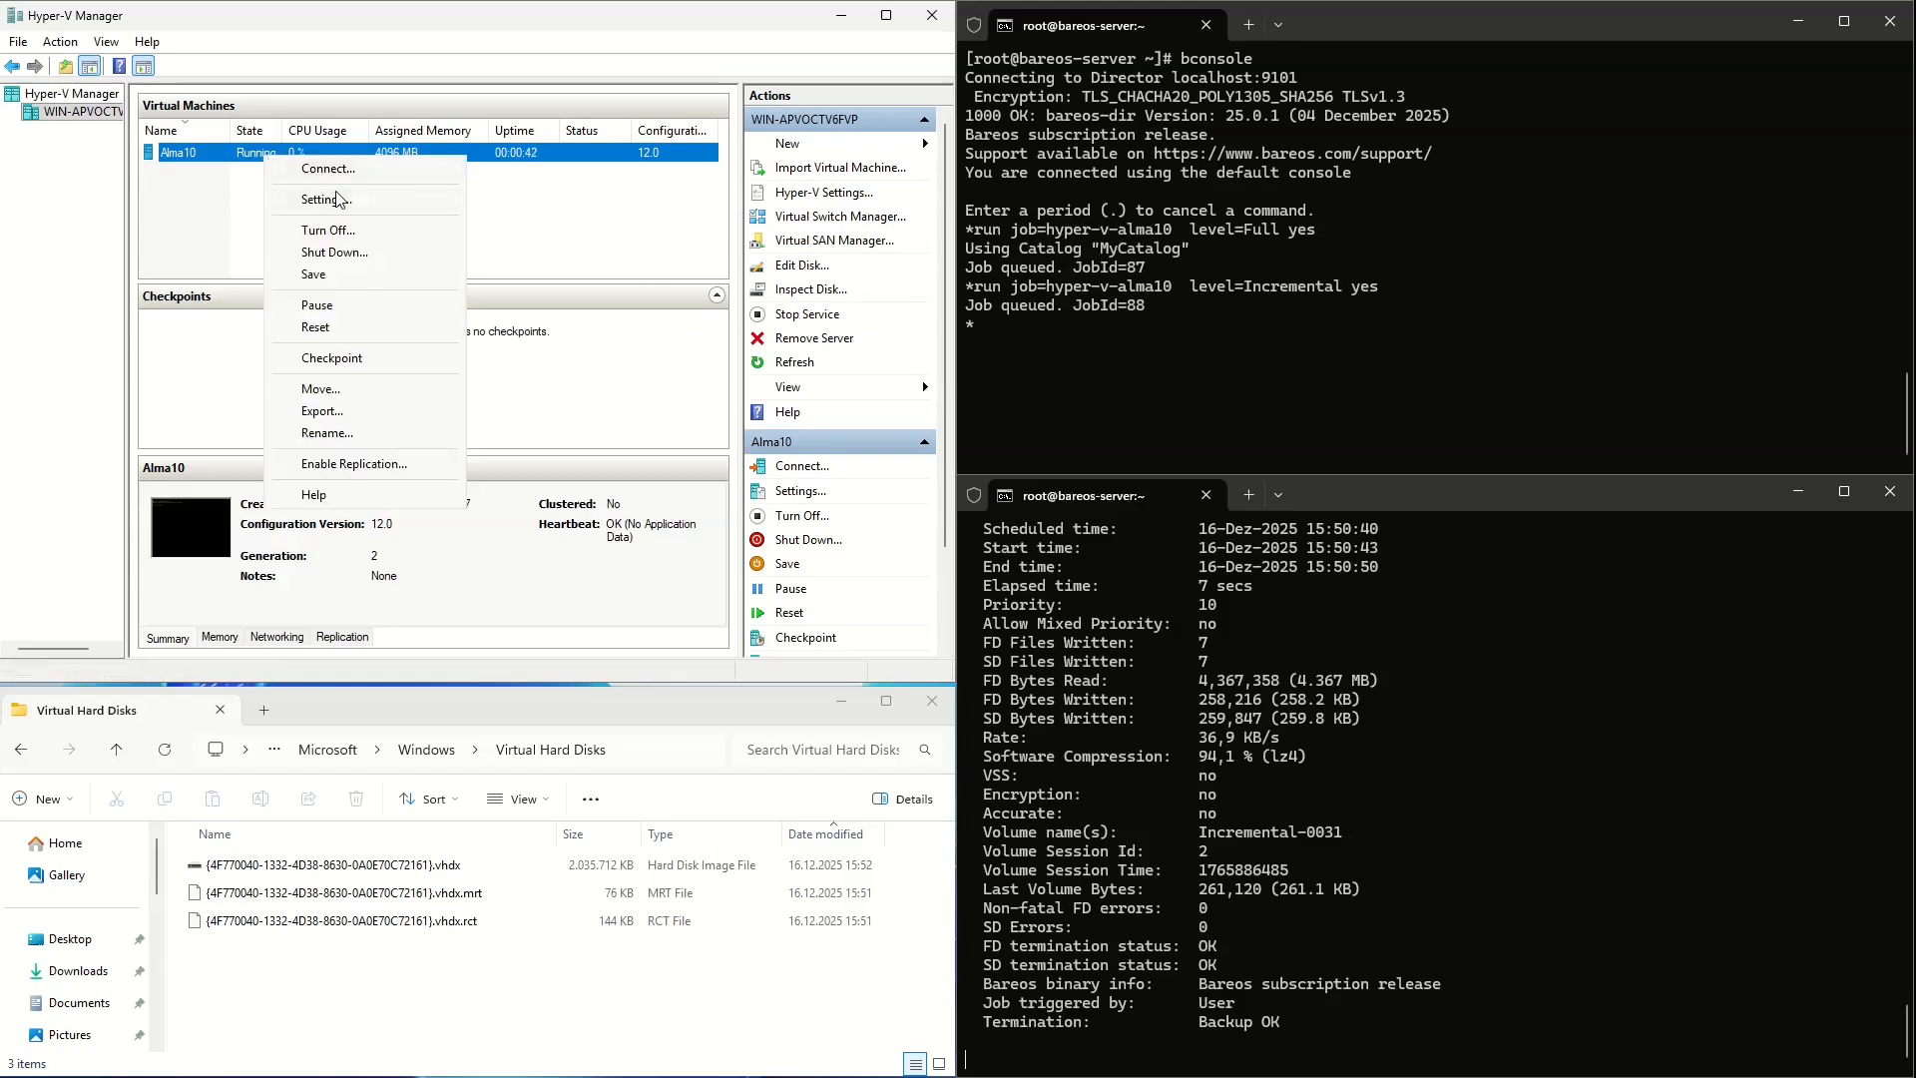
left_click(332, 253)
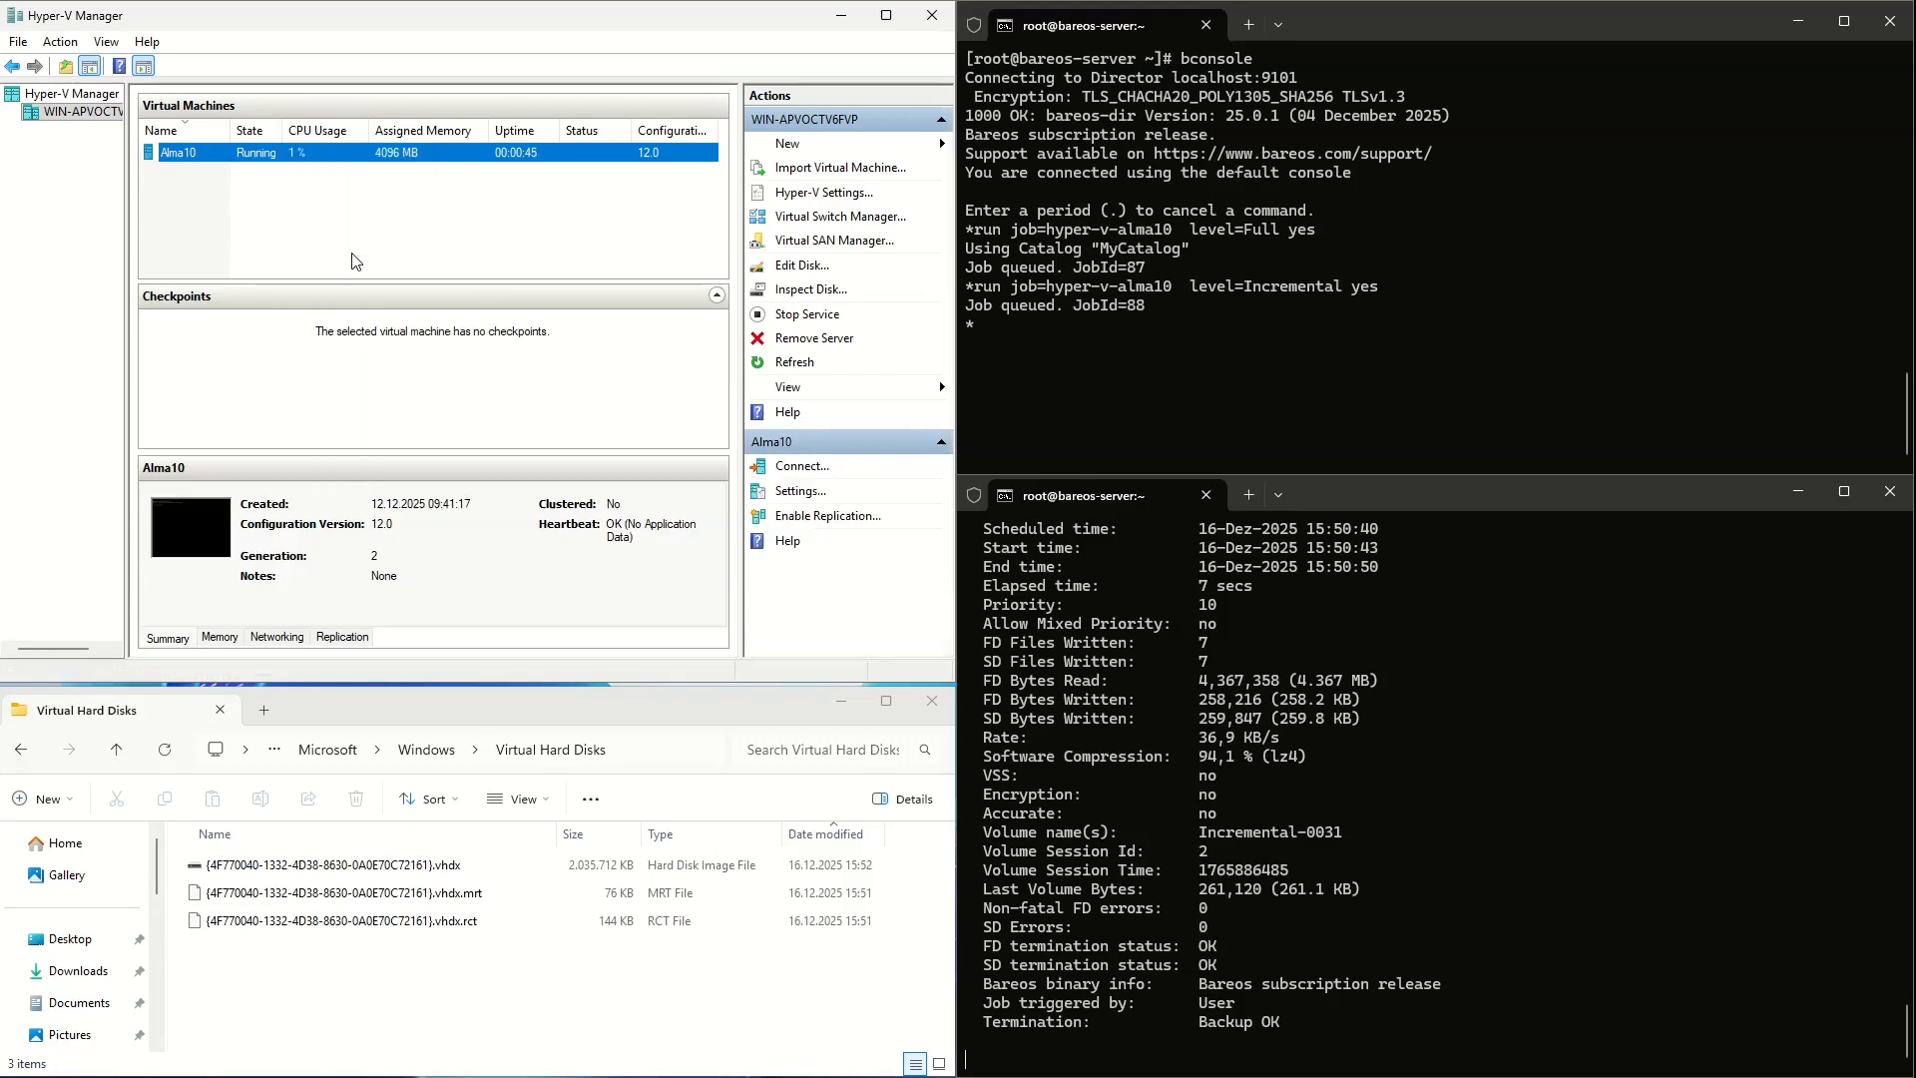
right_click(344, 163)
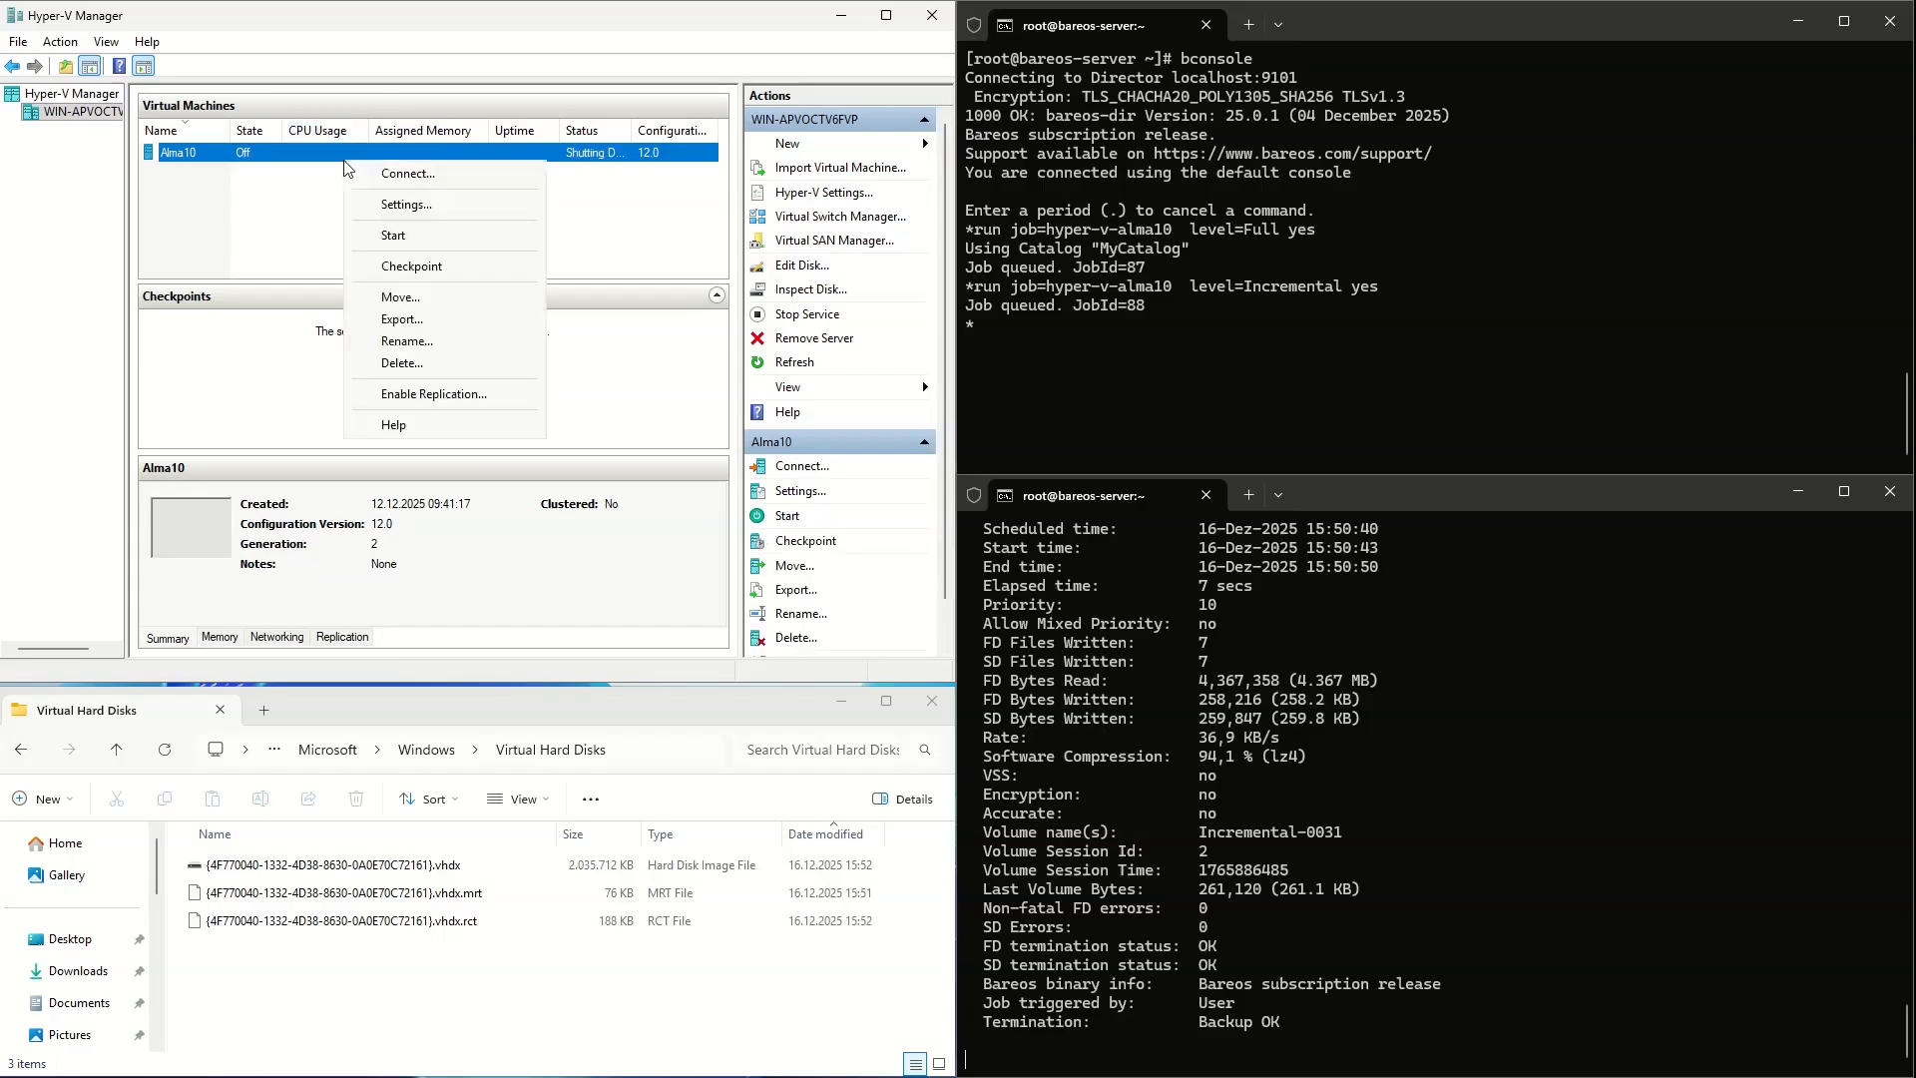
left_click(424, 362)
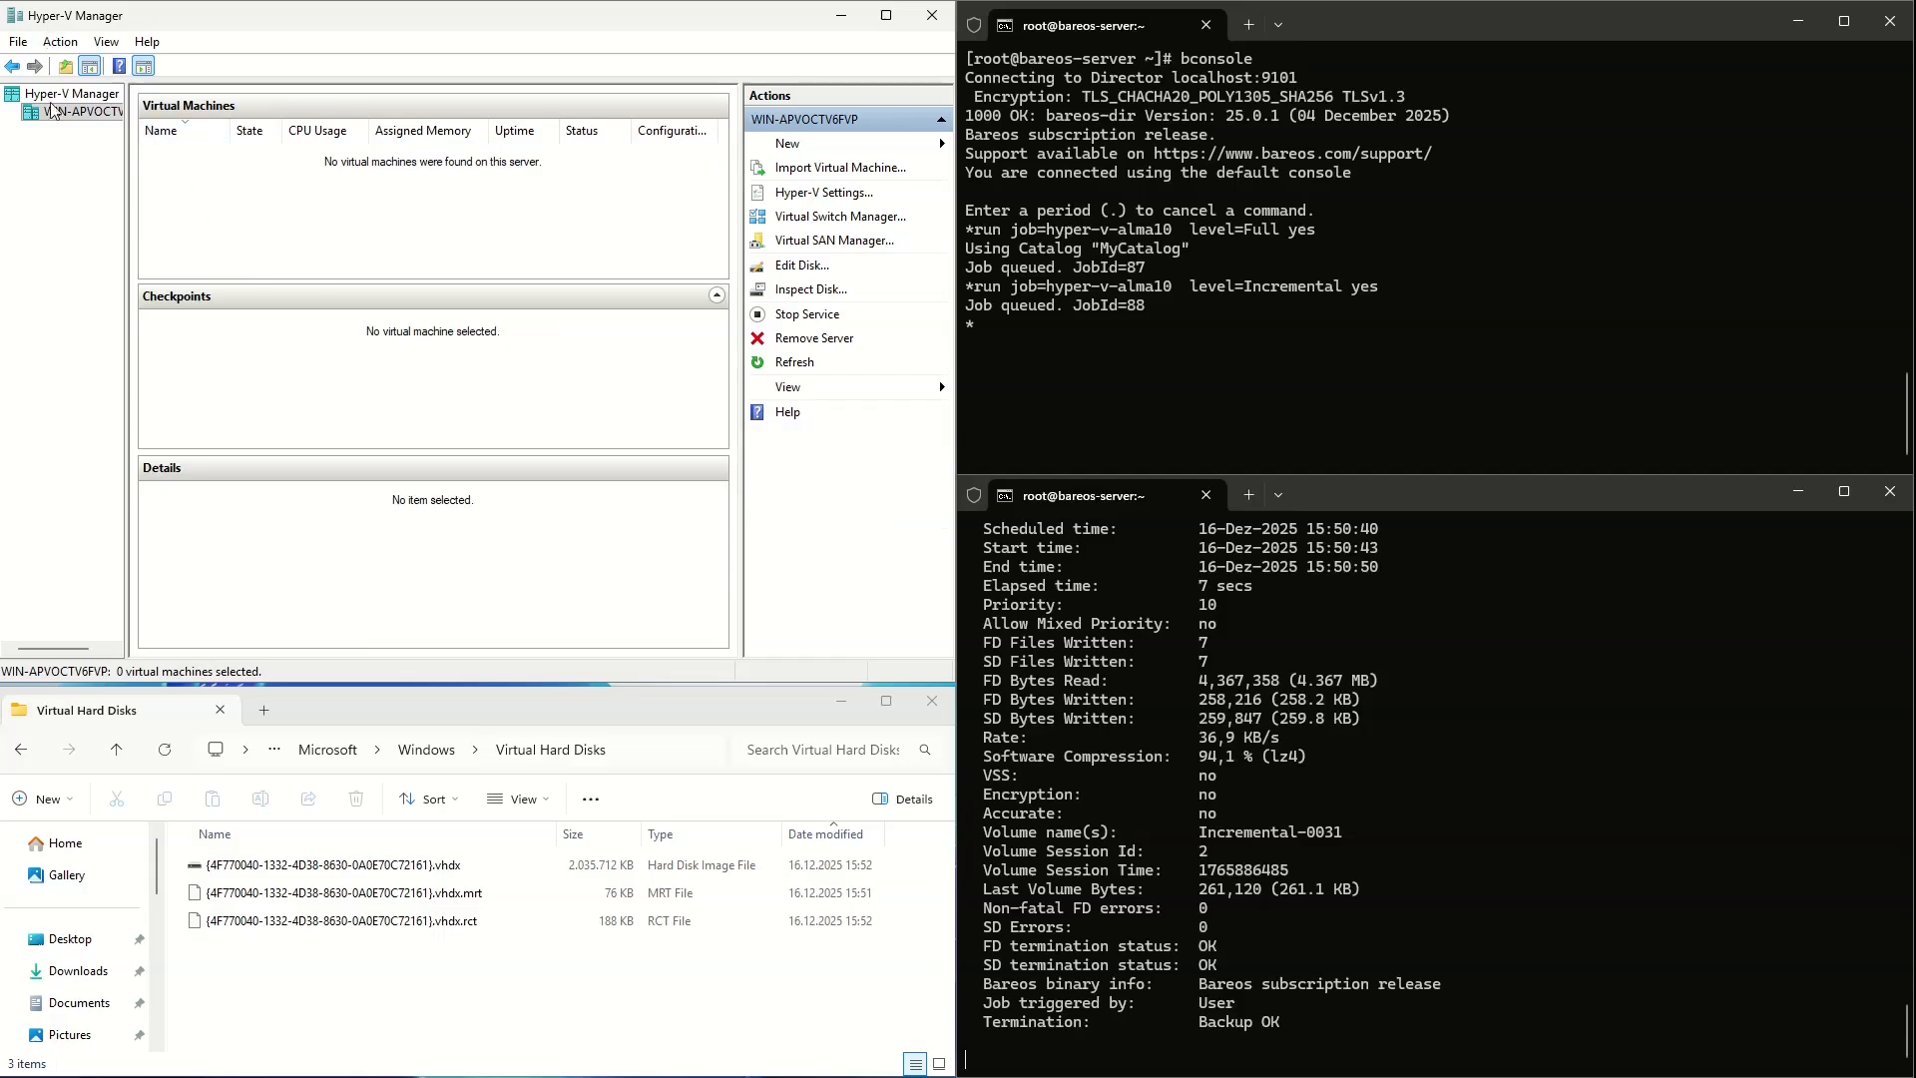
Delete the .vhdx, .mrt and .rct files of the removed machine from the Virtual Hard Disks folder
left_click_drag(434, 981, 361, 871)
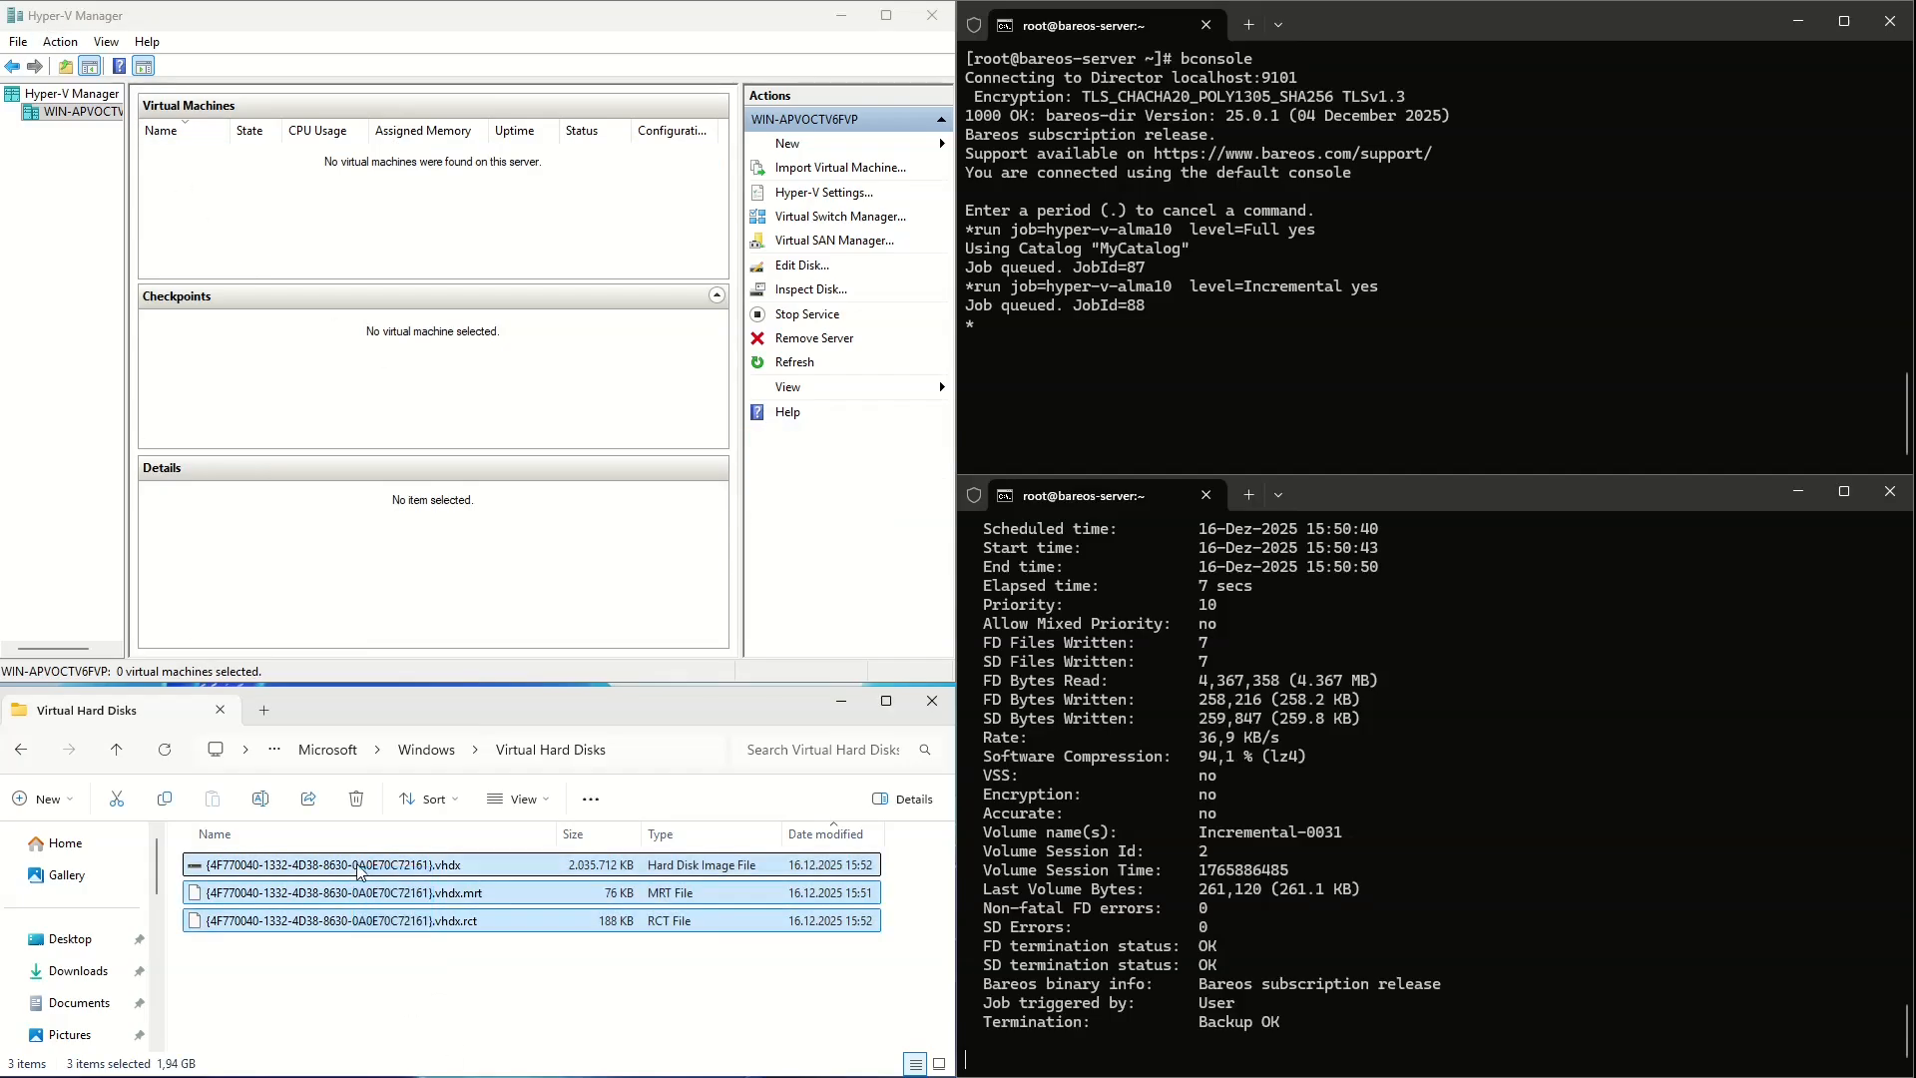
right_click(414, 874)
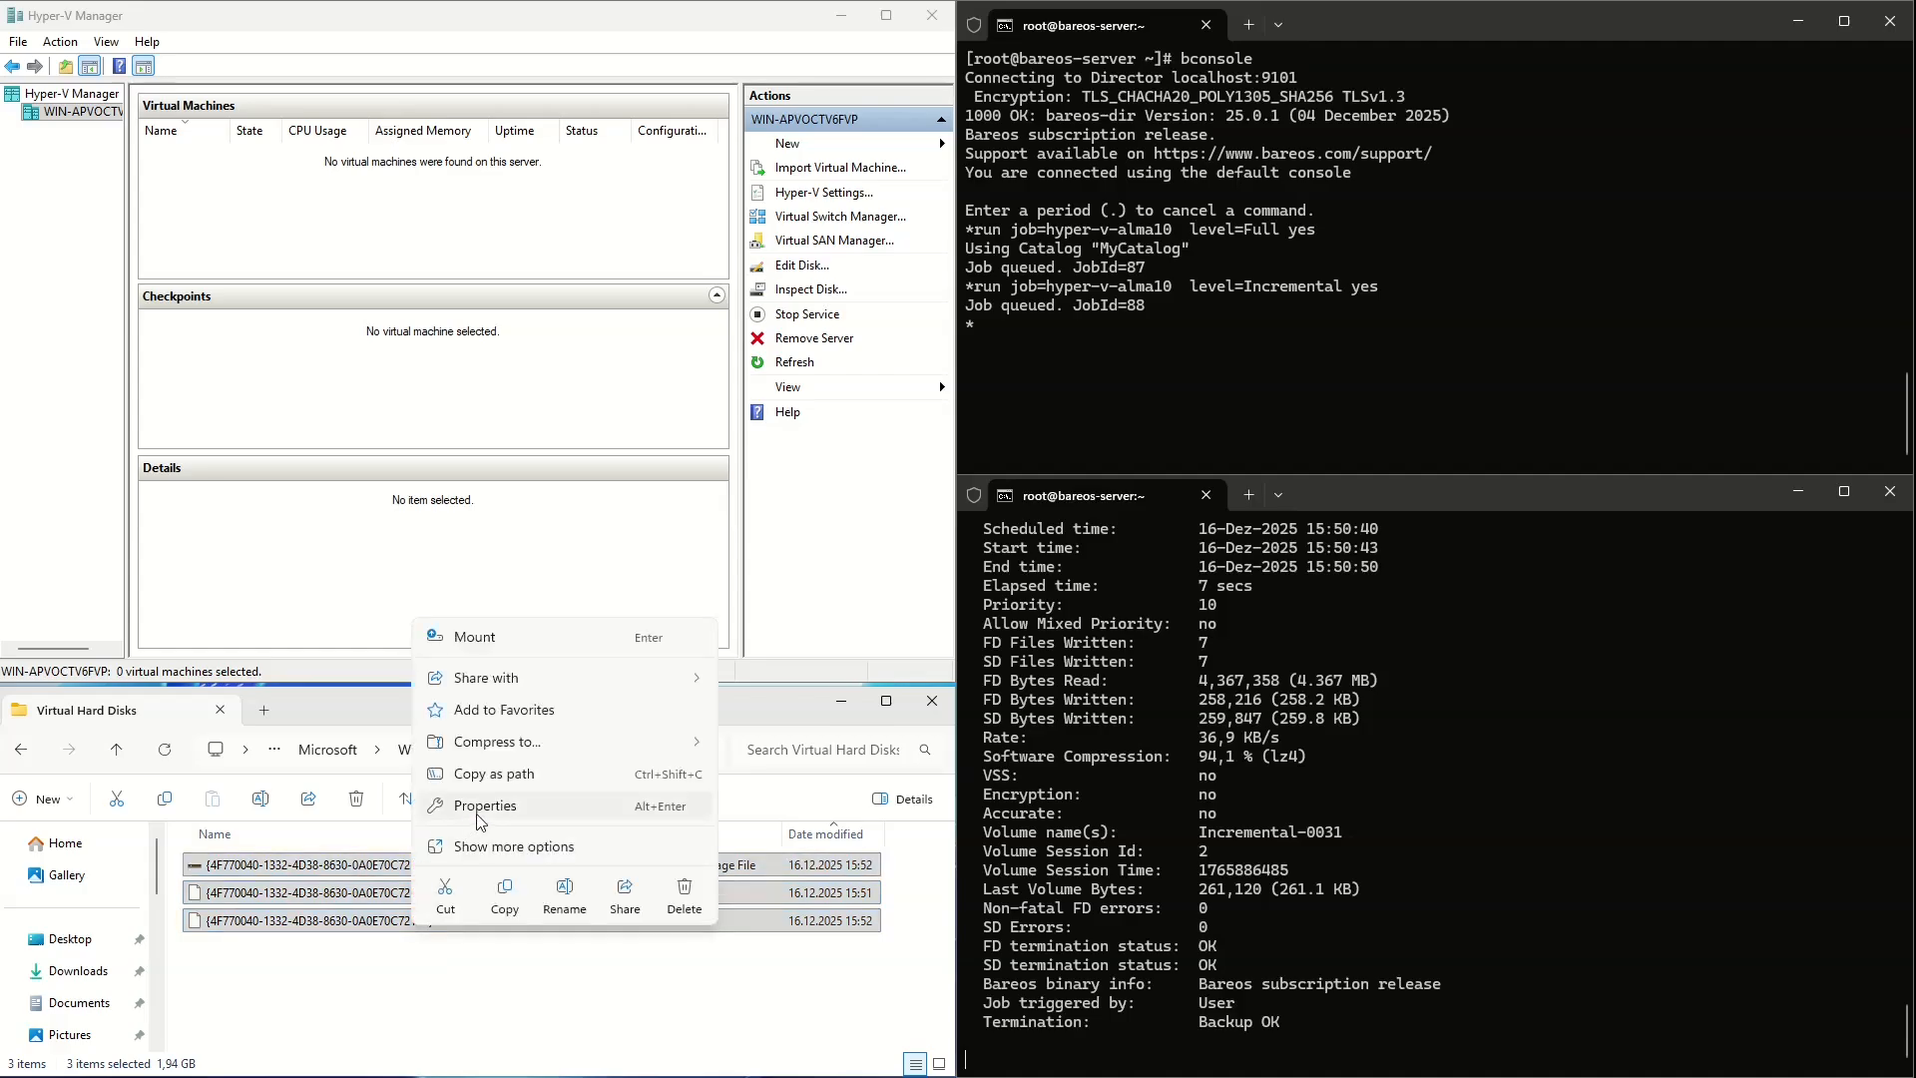
left_click(684, 898)
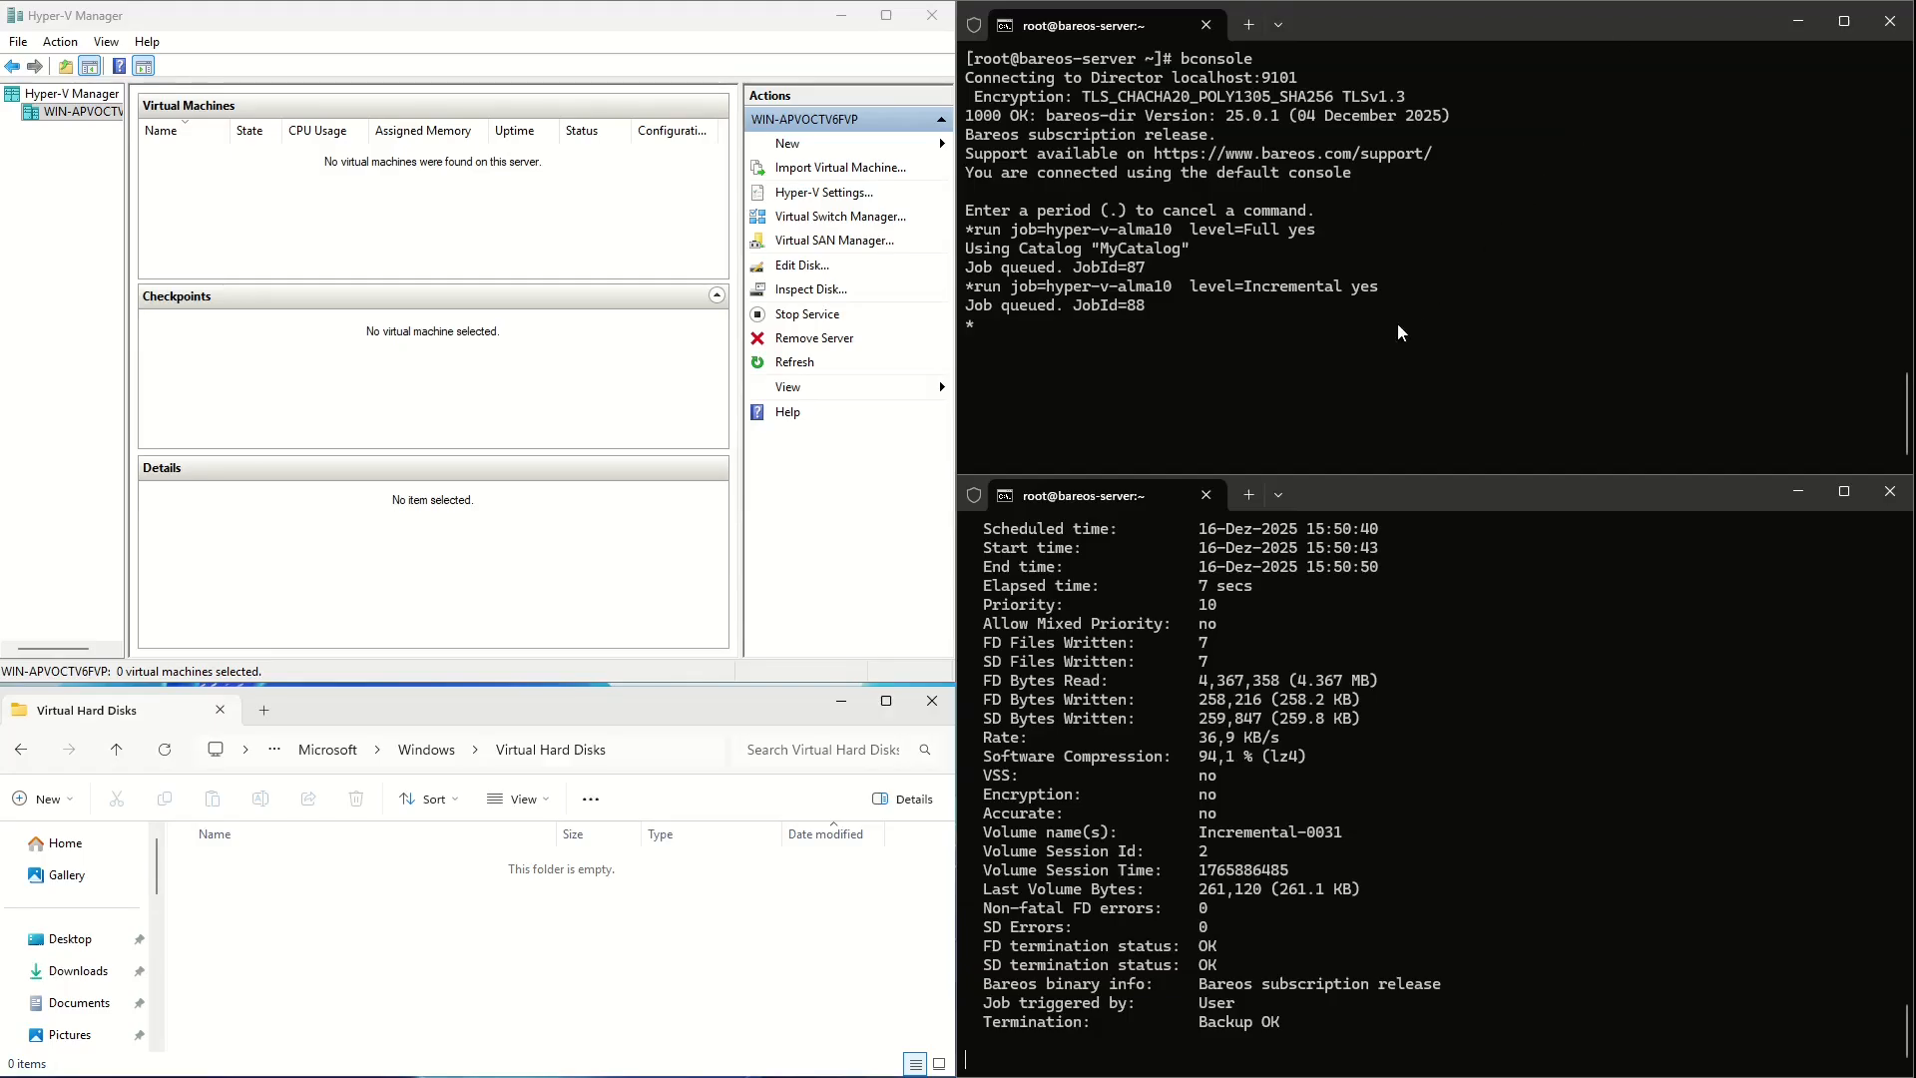
Begin a bconsole restore for client hyperv-fd and fileset hyperv-alma10, selecting the most recent backup for a client (option 5)
type("restore client=hyperv-fd fileset=")
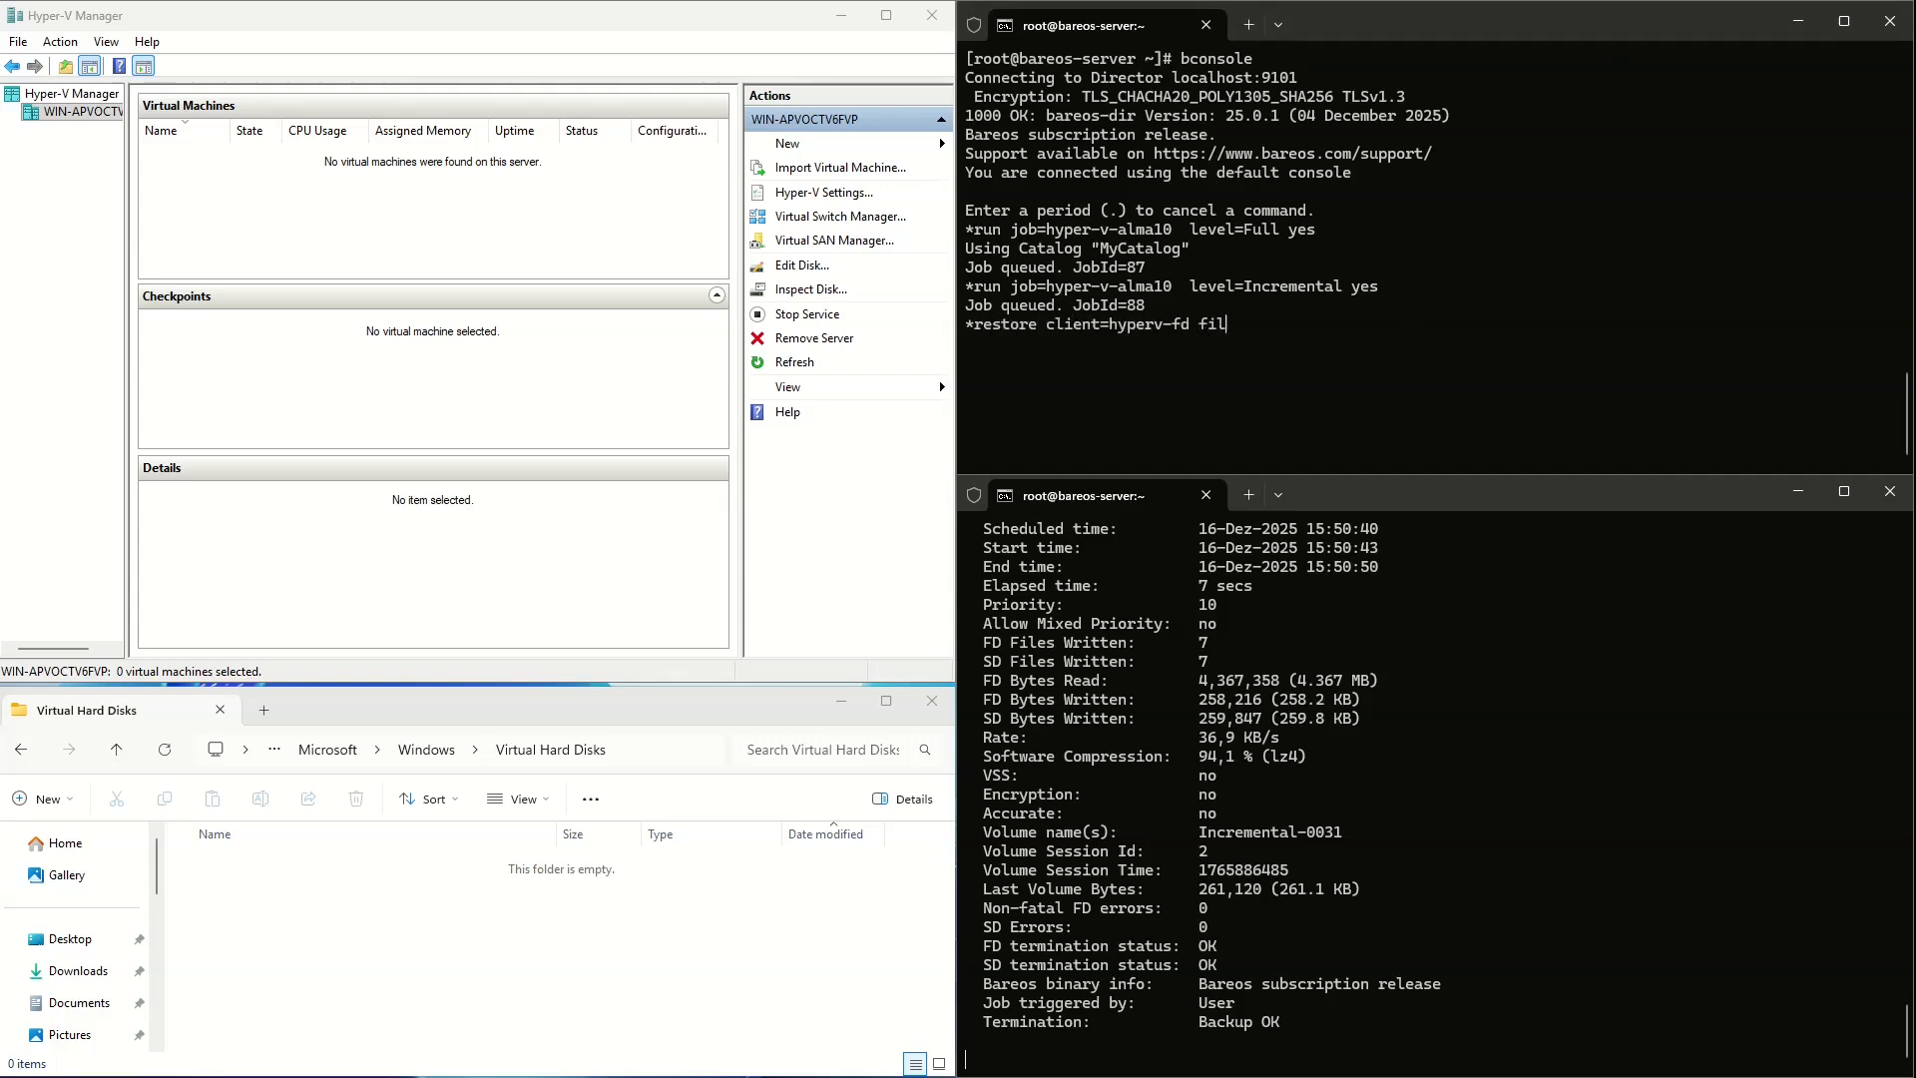
type("hyperv-alma10")
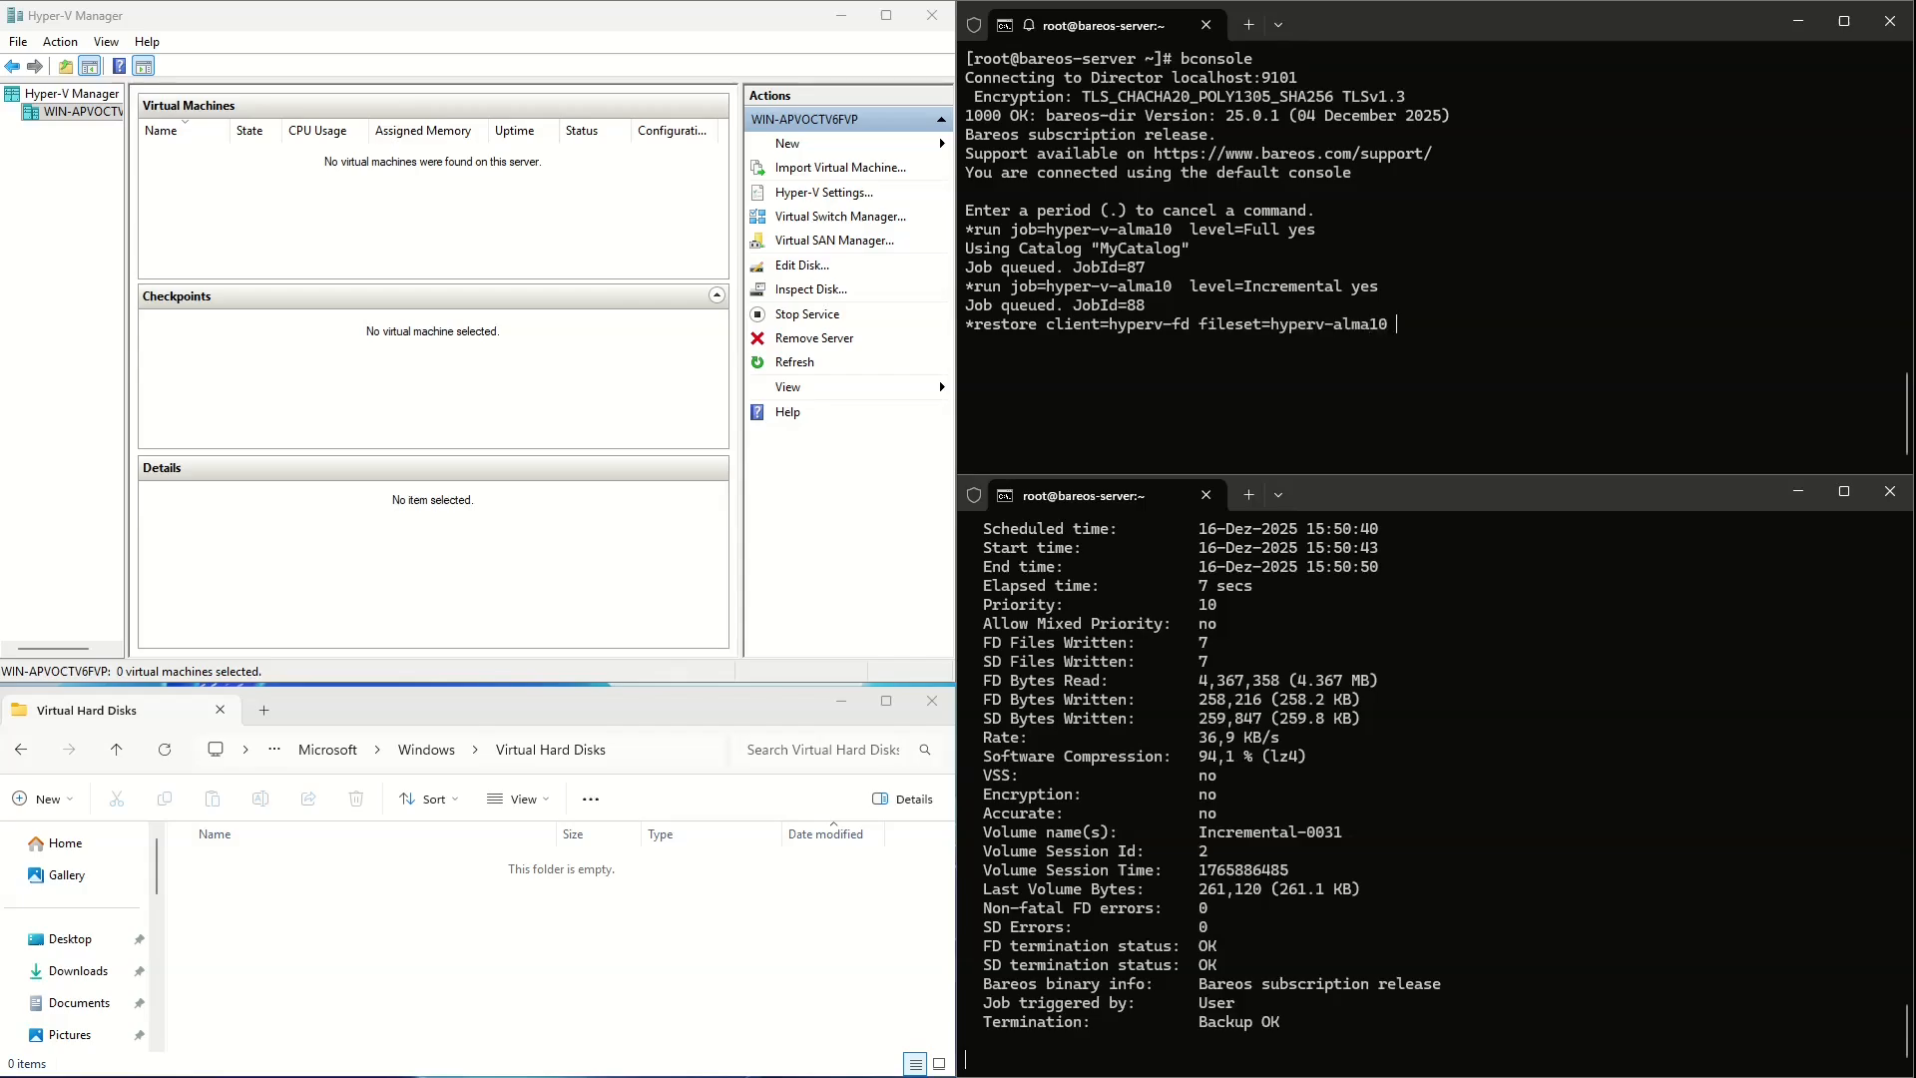
key("Return")
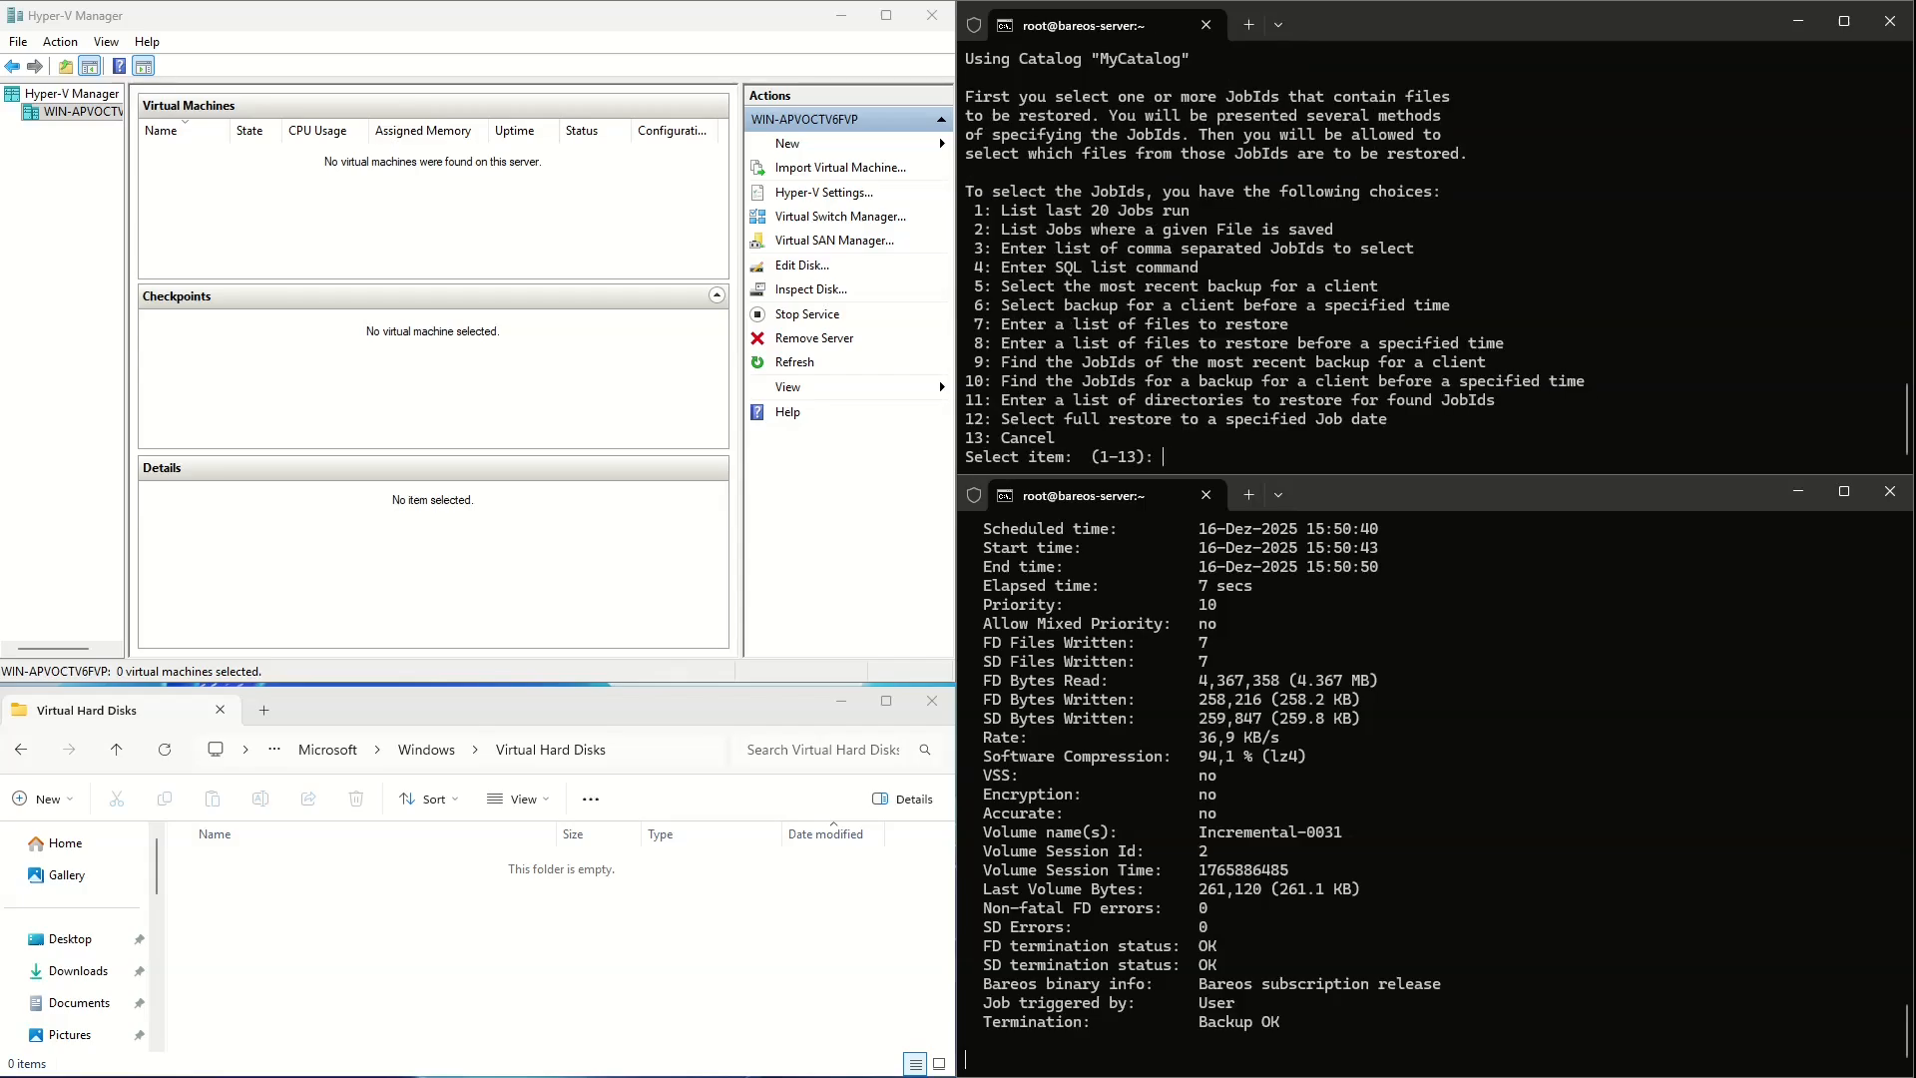
type("5")
key("Return")
Mark all files in the backup tree, finish the file selection and confirm running the restore job
type("mark *")
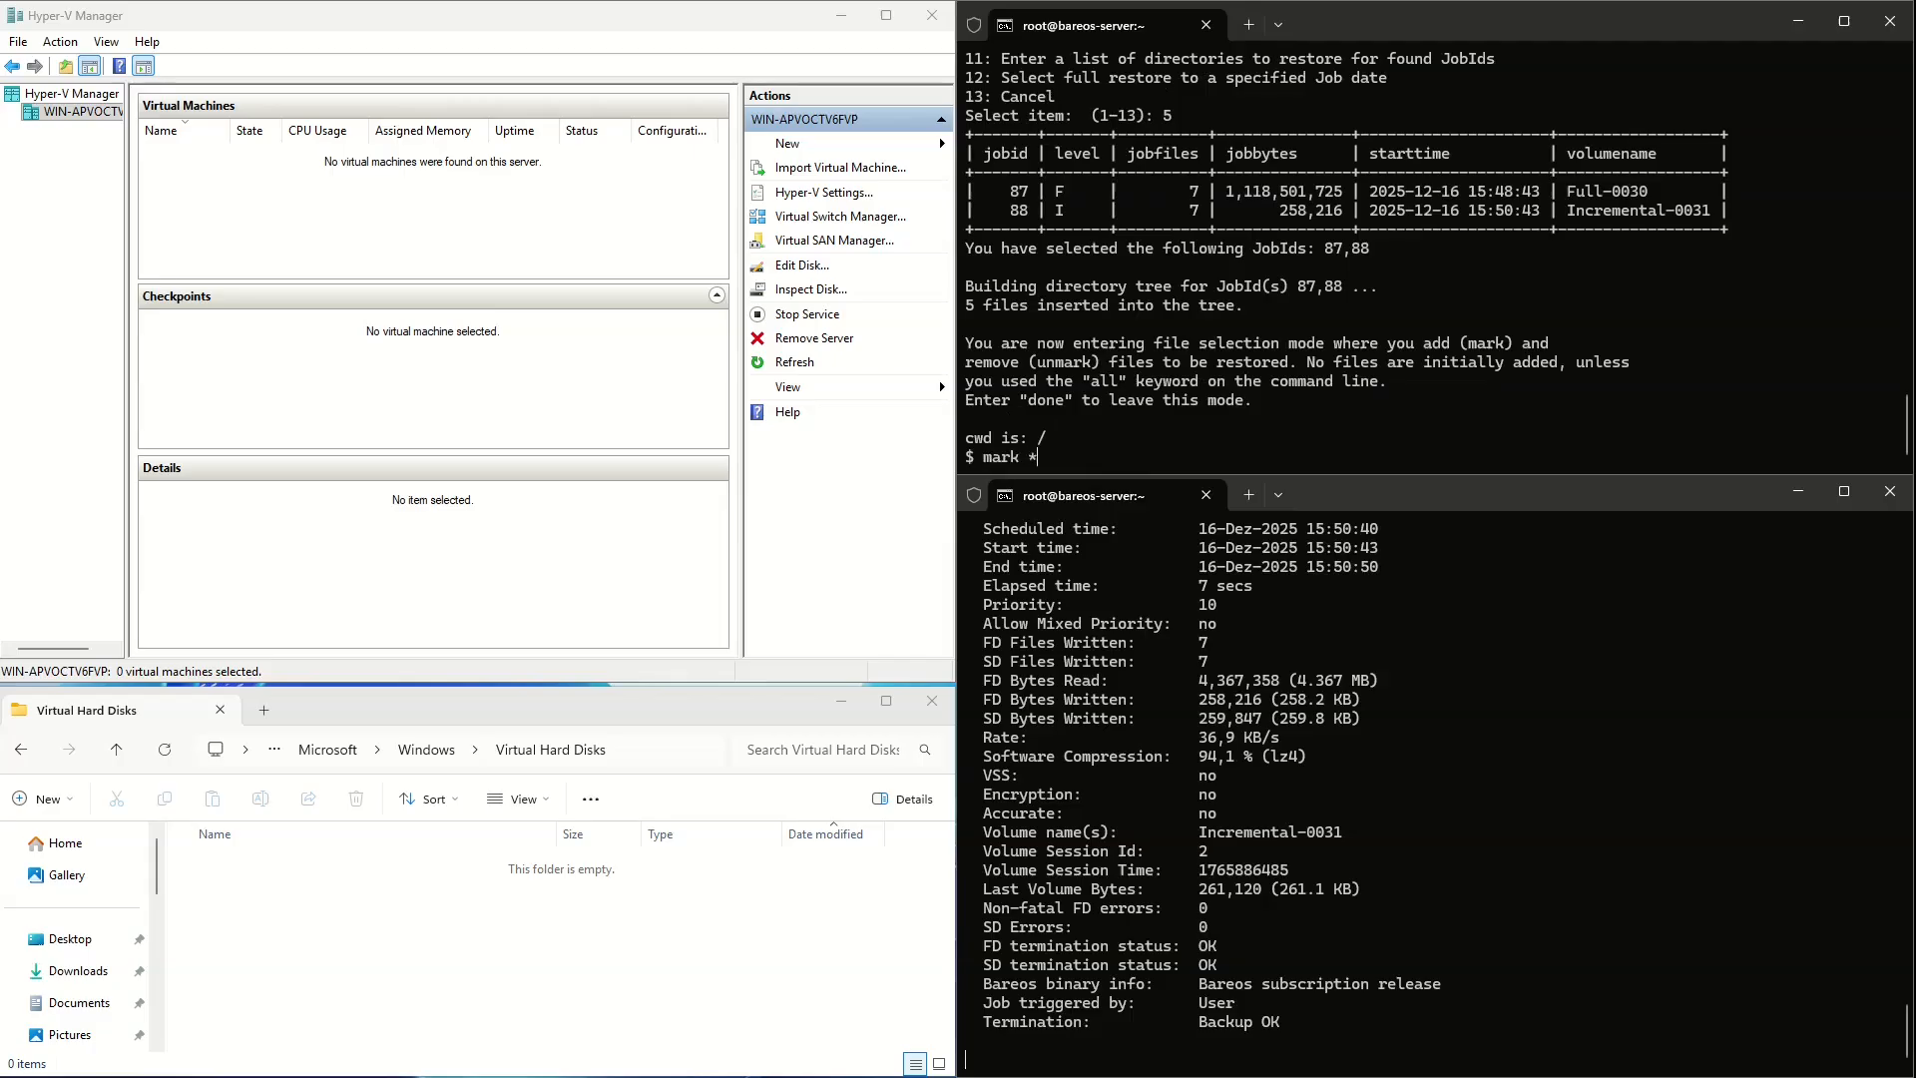
key("Return")
type("done")
key("Return")
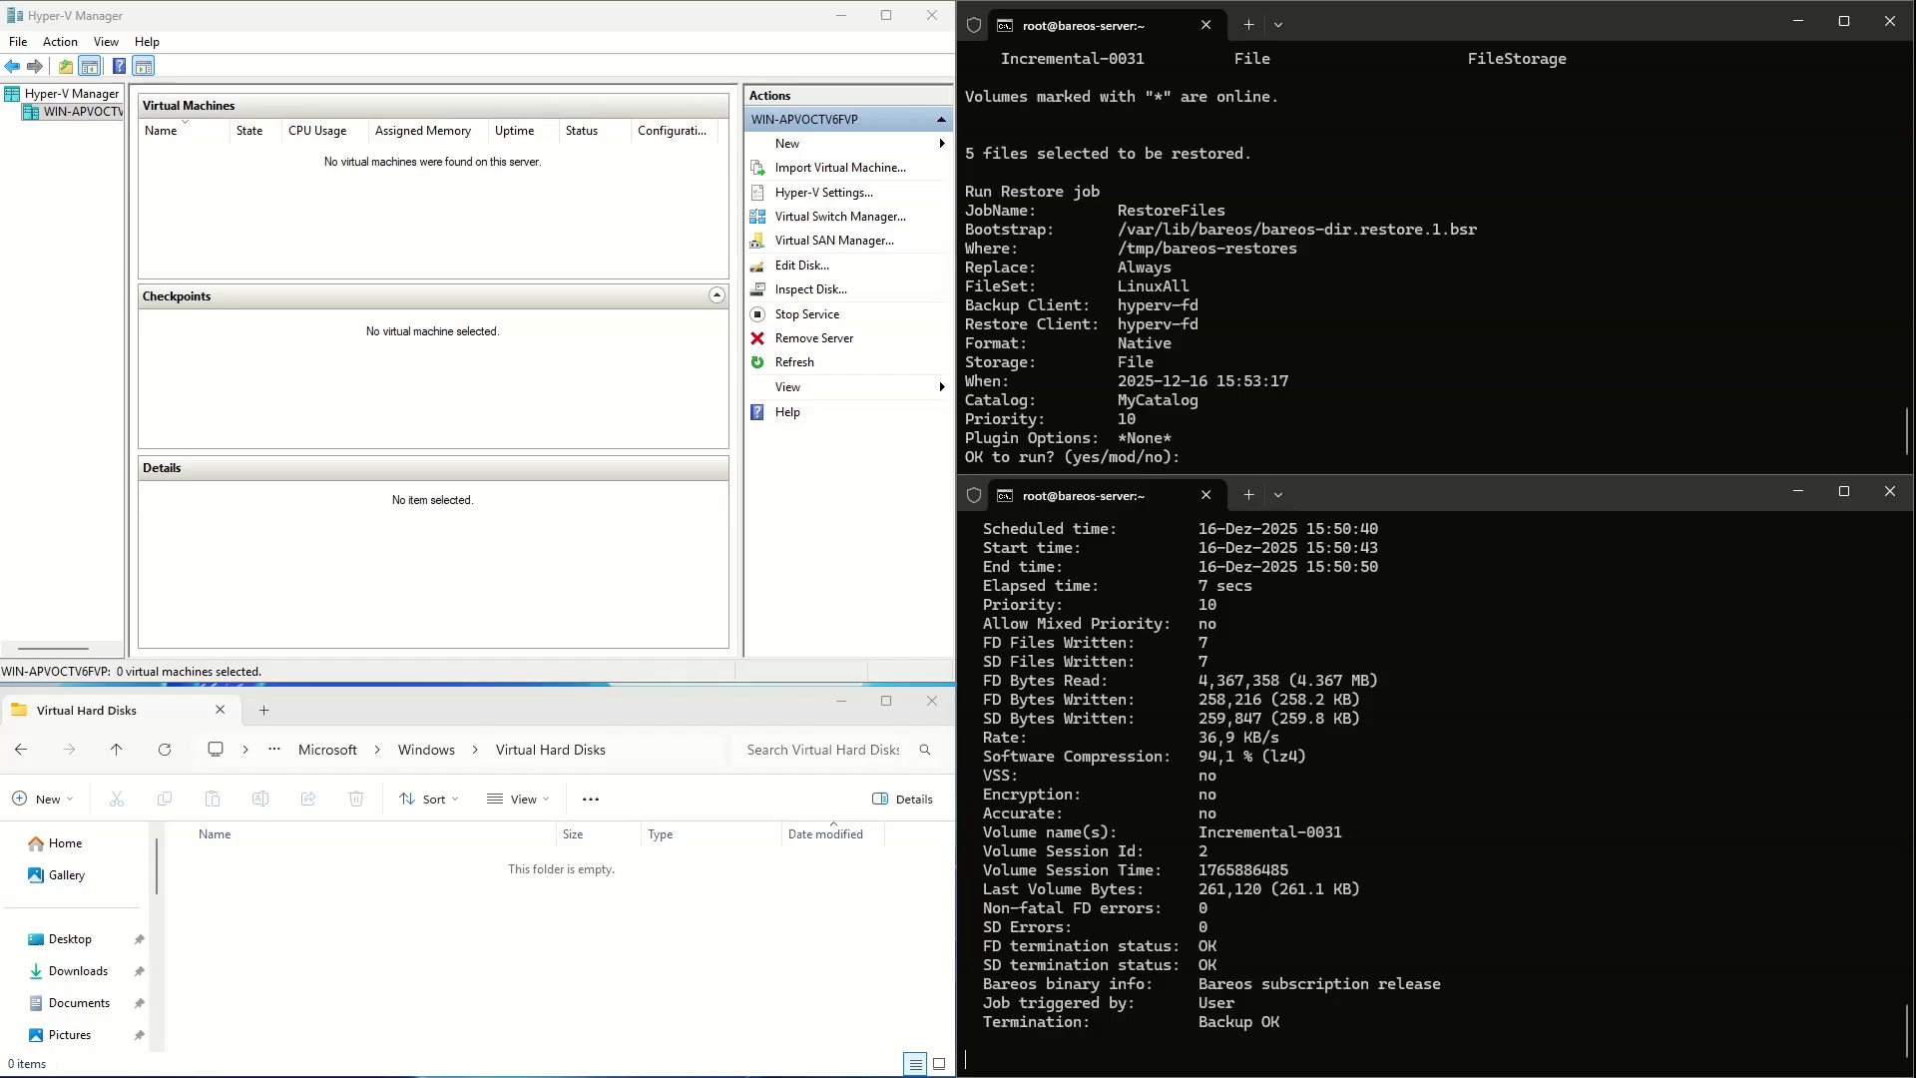
type("yes")
key("Return")
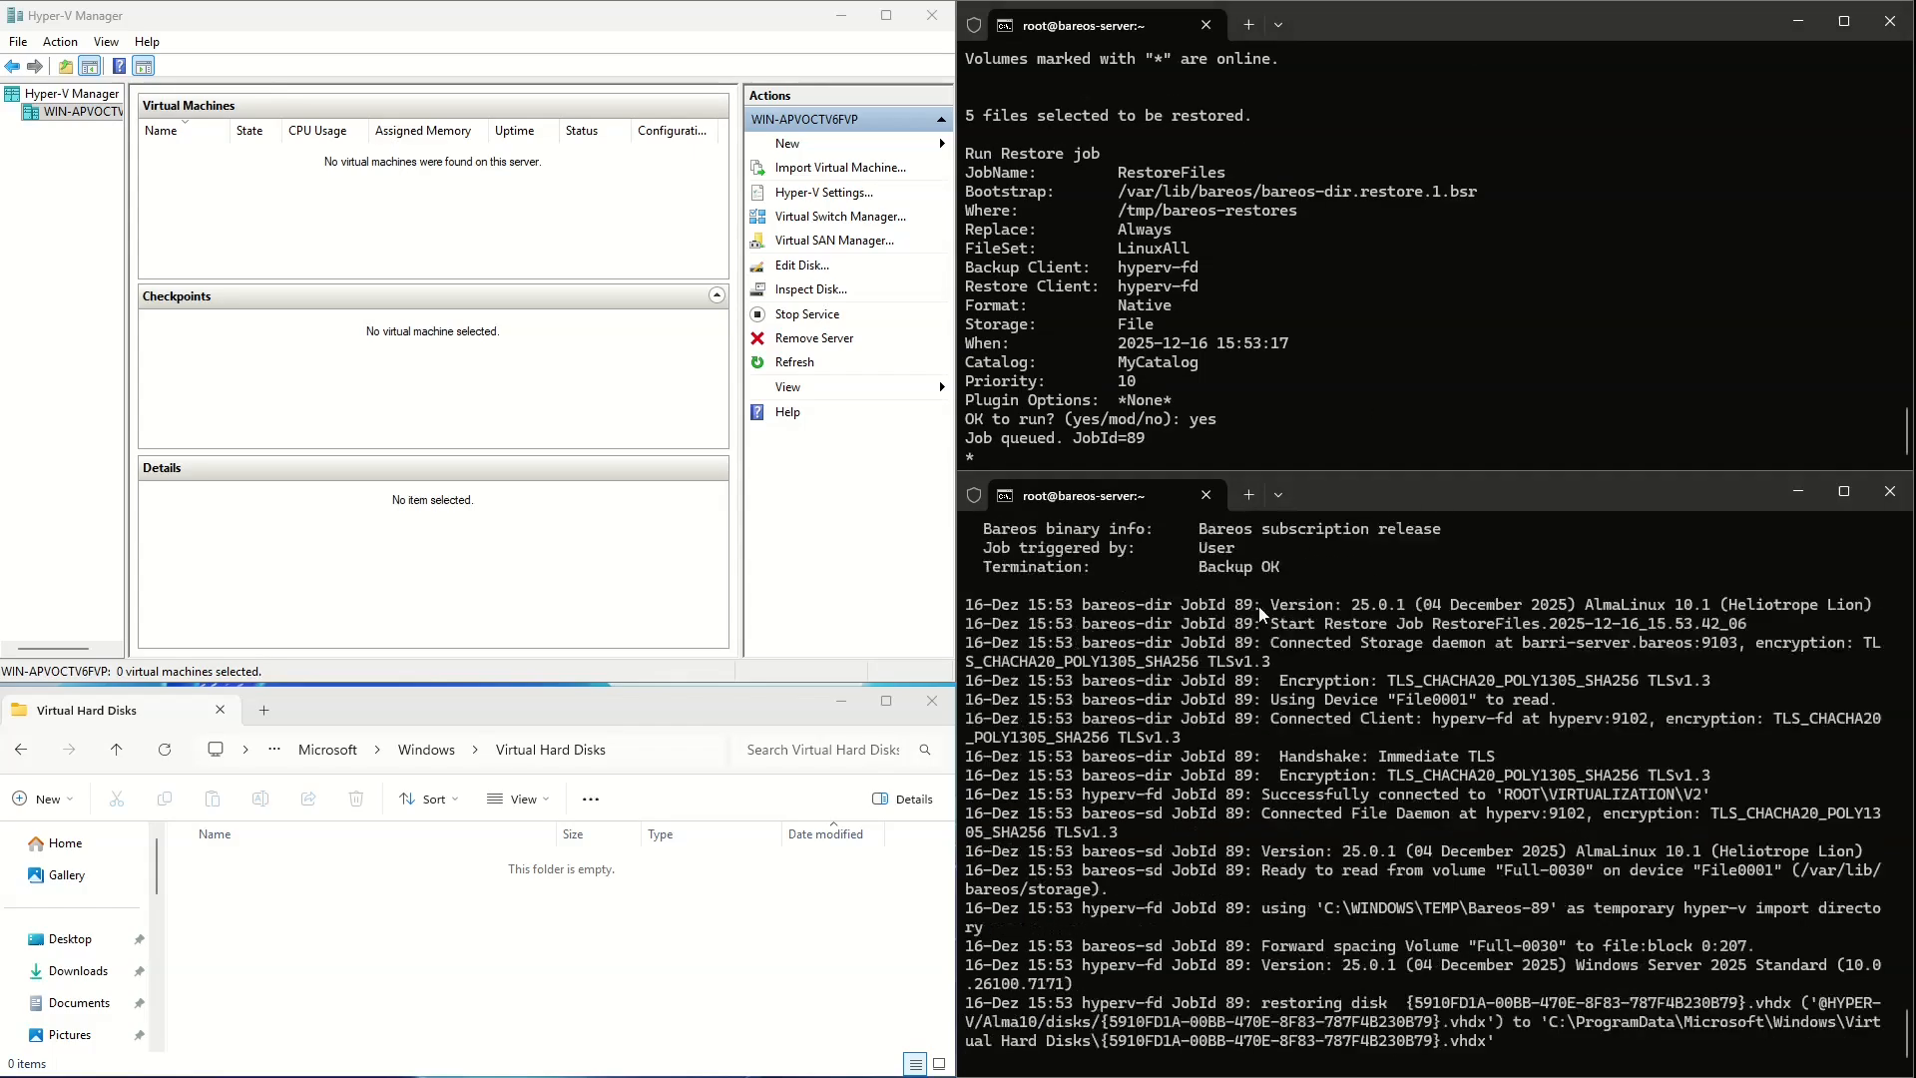
Check the restored disk image in the Virtual Hard Disks folder and the restored Alma10 machine in Hyper-V Manager
left_click(591, 871)
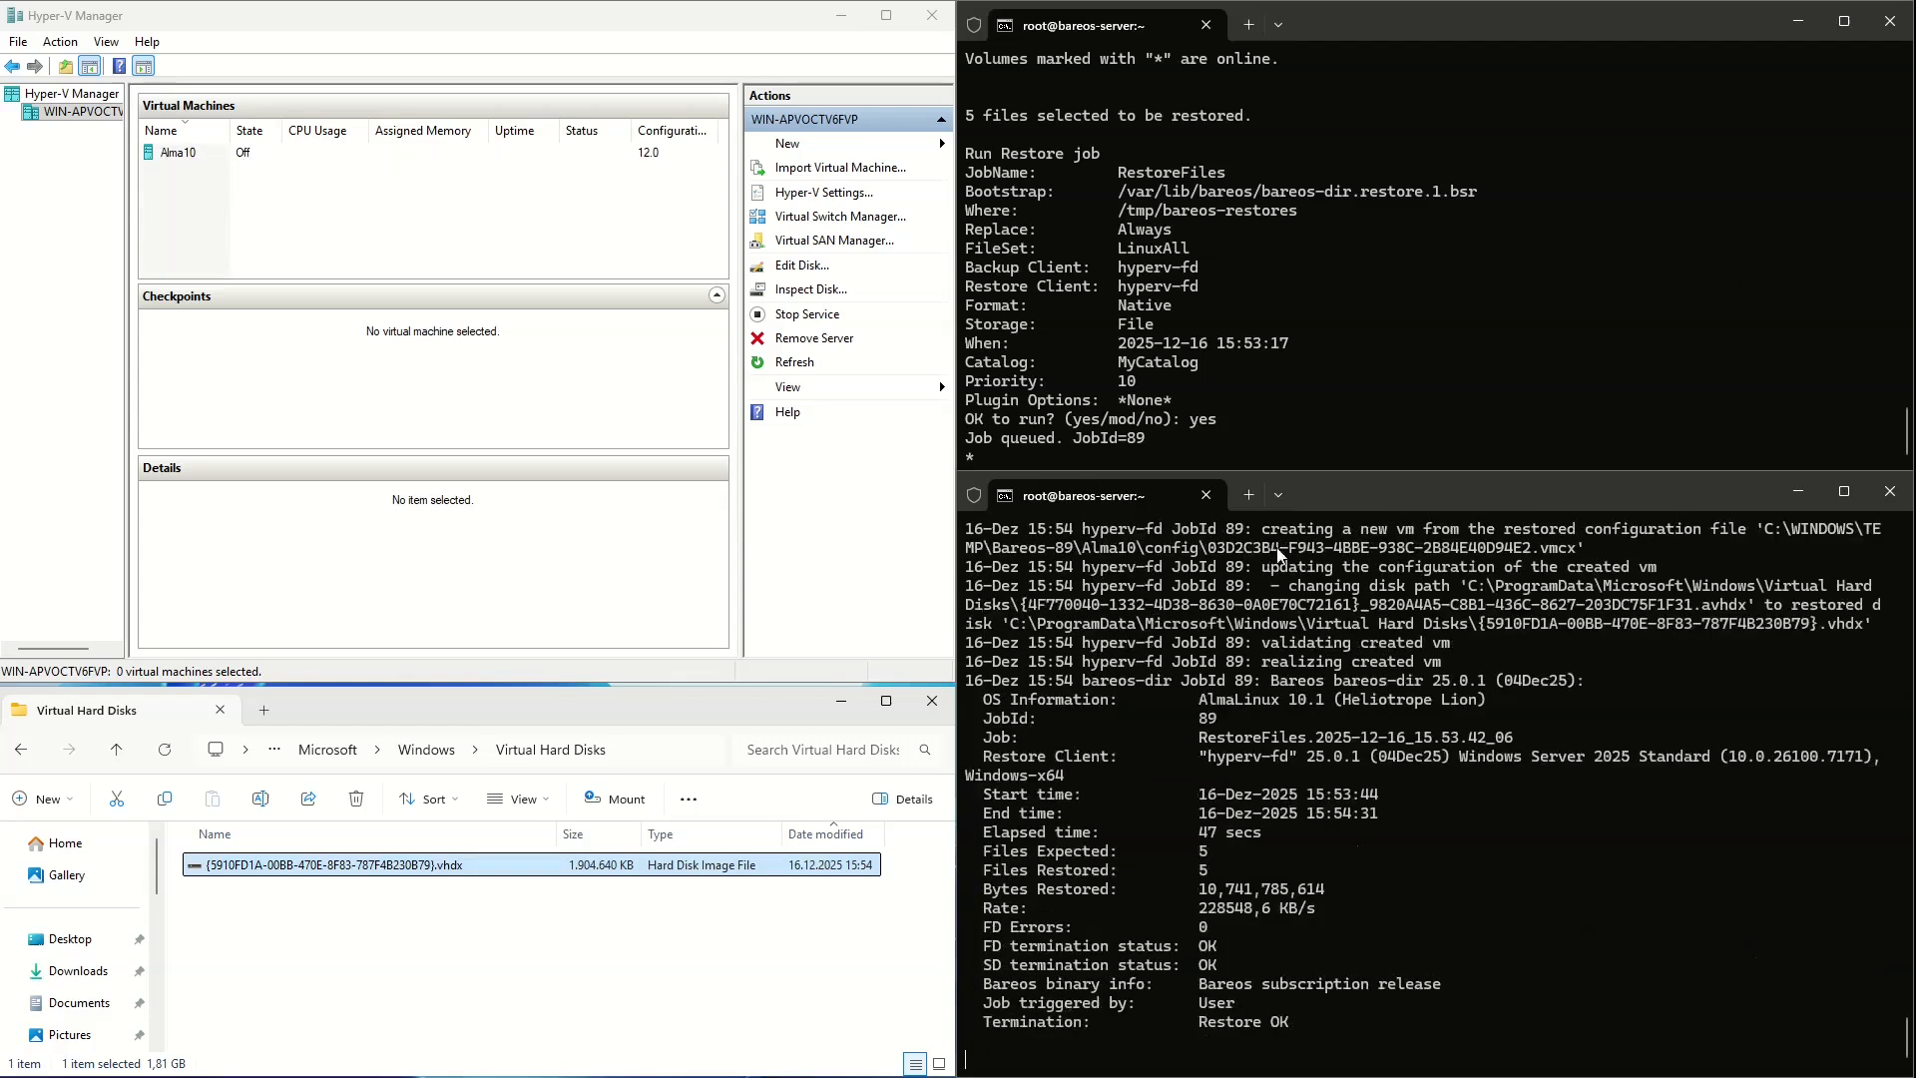
left_click(552, 870)
left_click(167, 153)
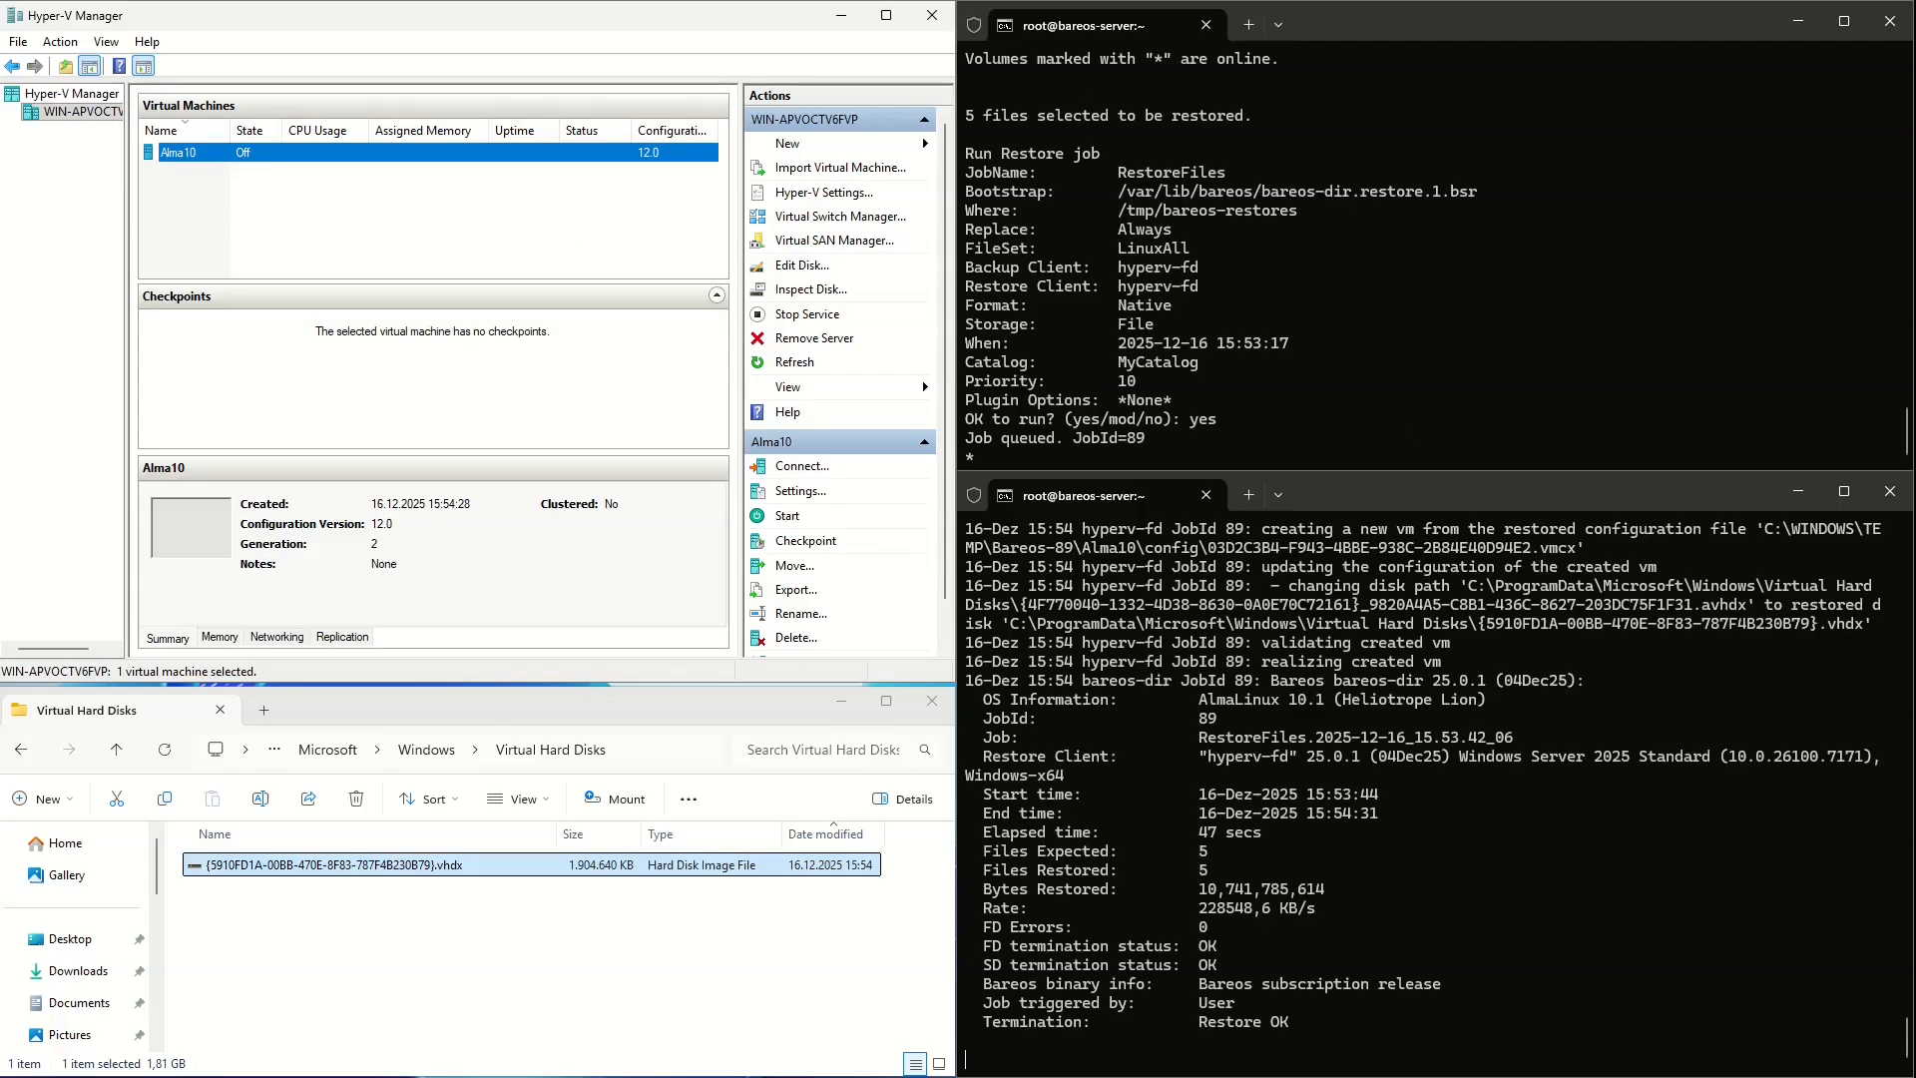
Start the restored Alma10 virtual machine and open its connection window, moving the window to view the boot console
right_click(244, 162)
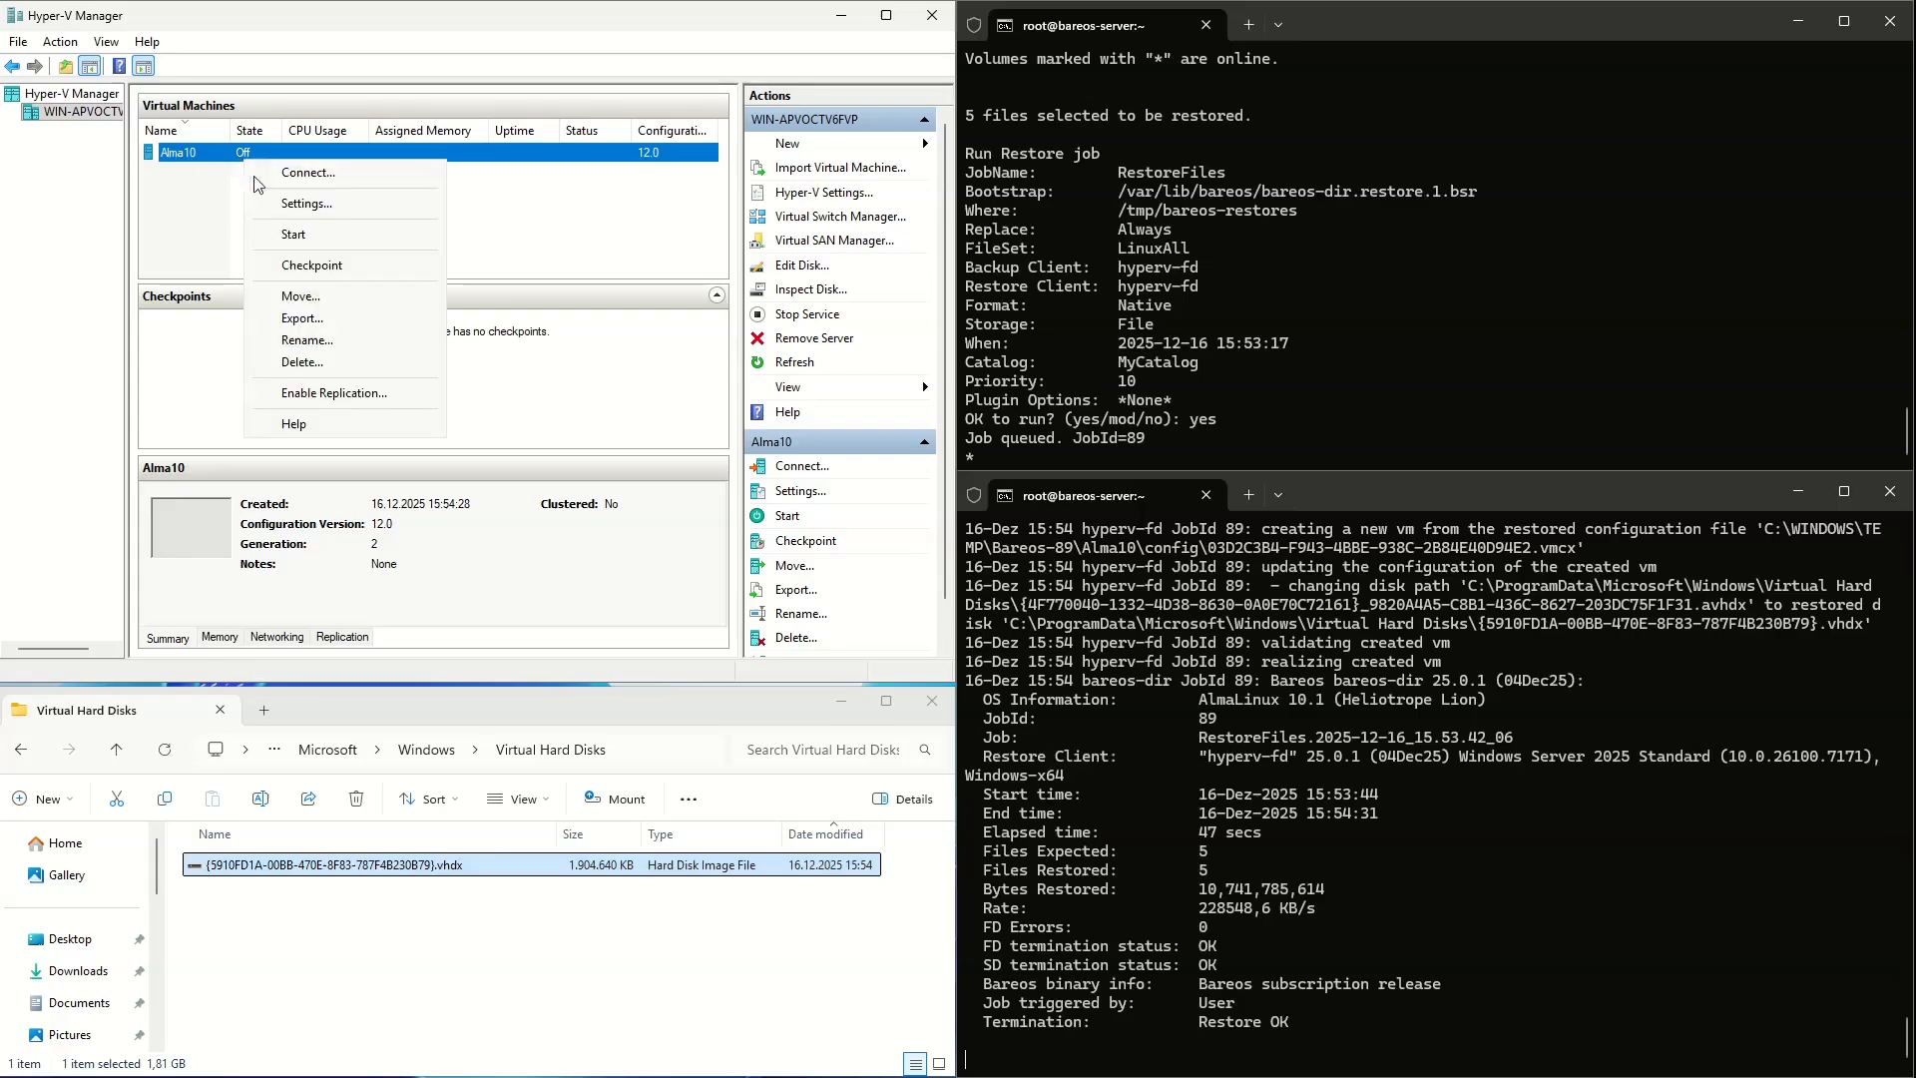
left_click(308, 235)
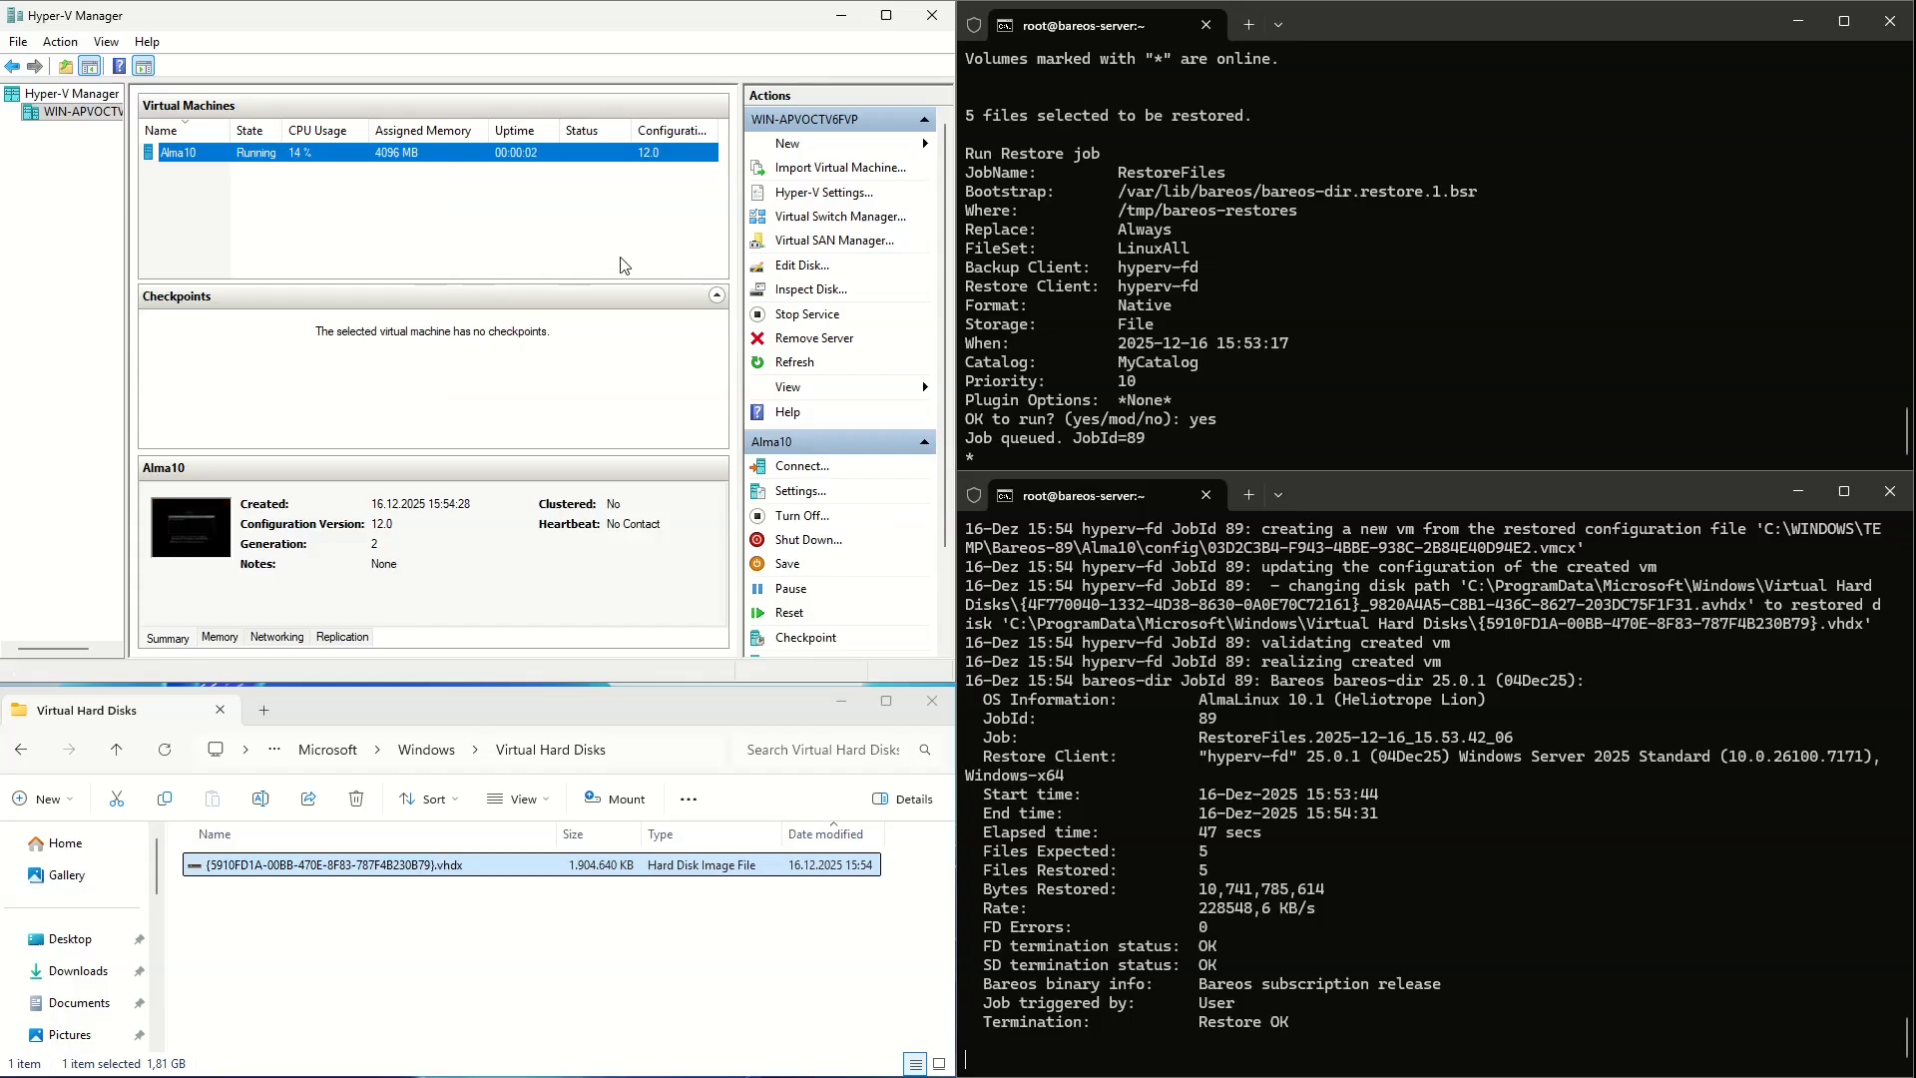
double_click(371, 156)
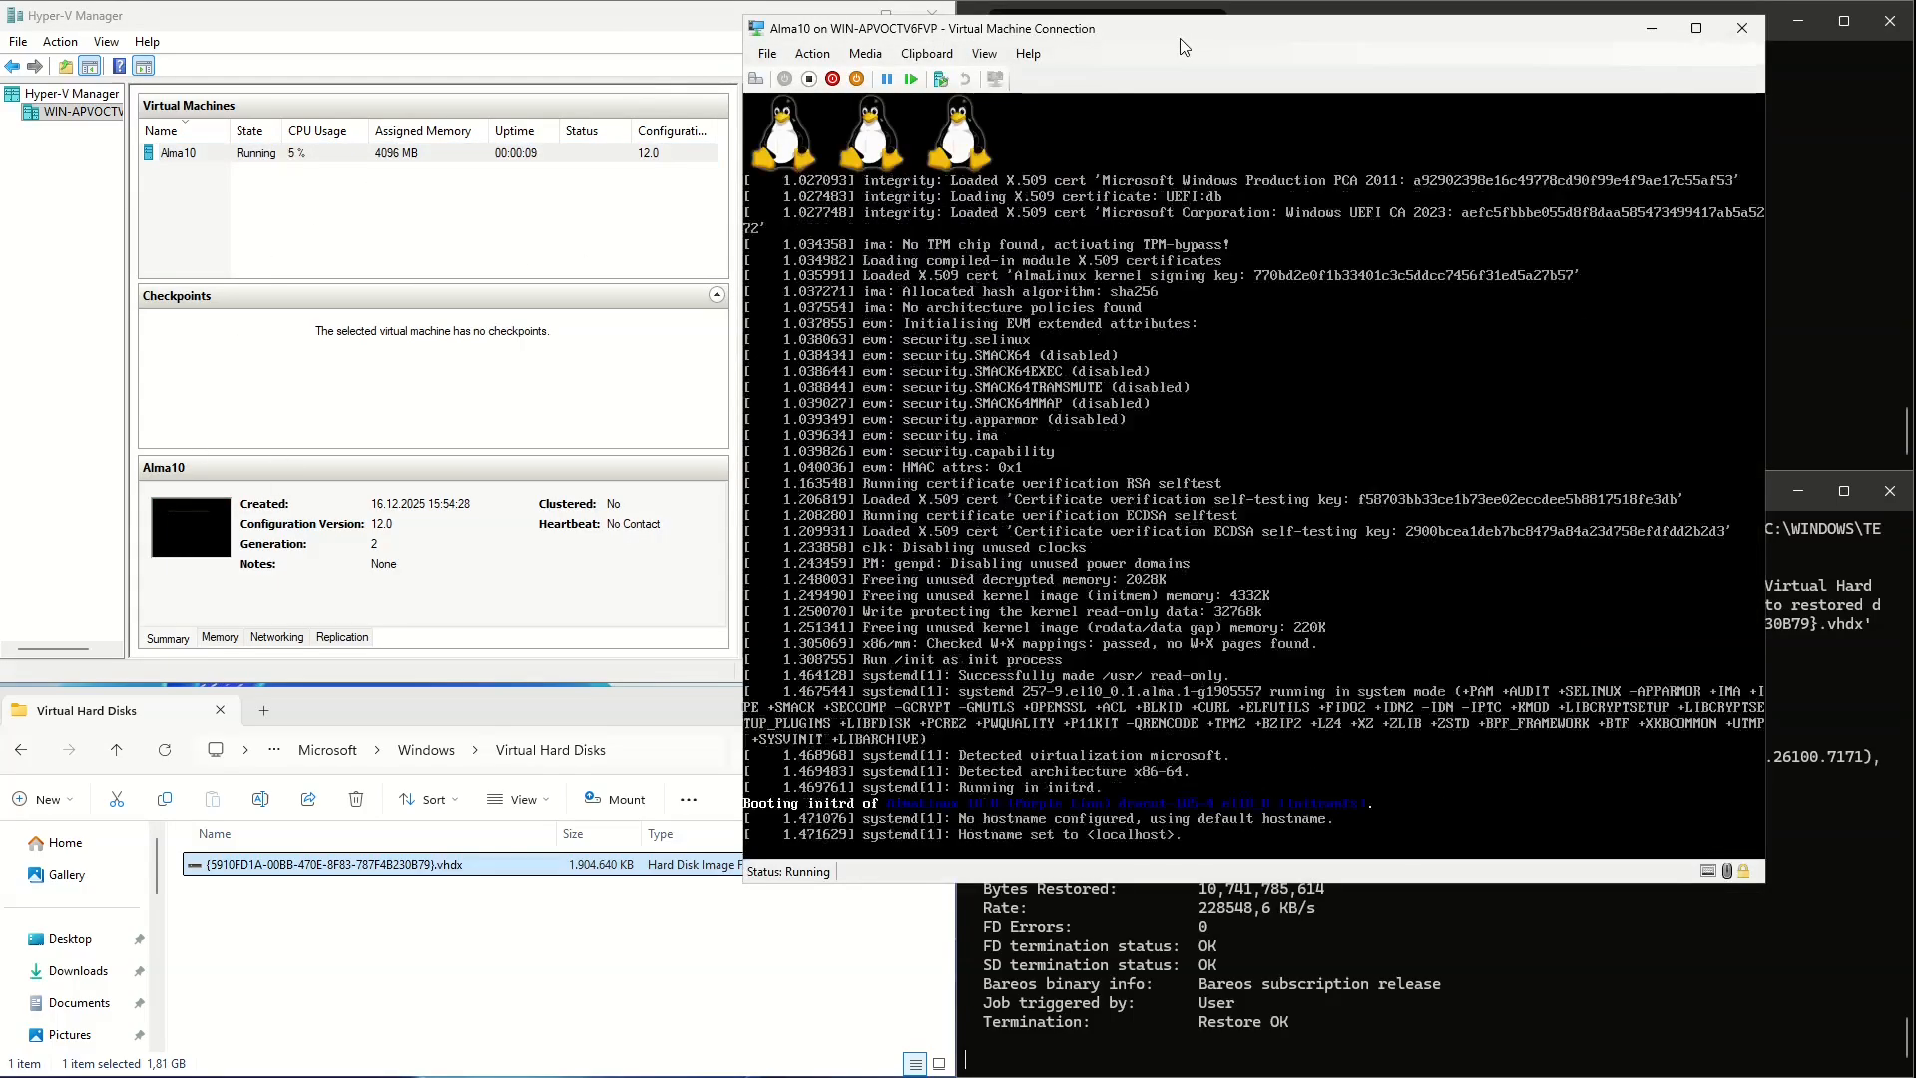
left_click_drag(1182, 47, 1088, 75)
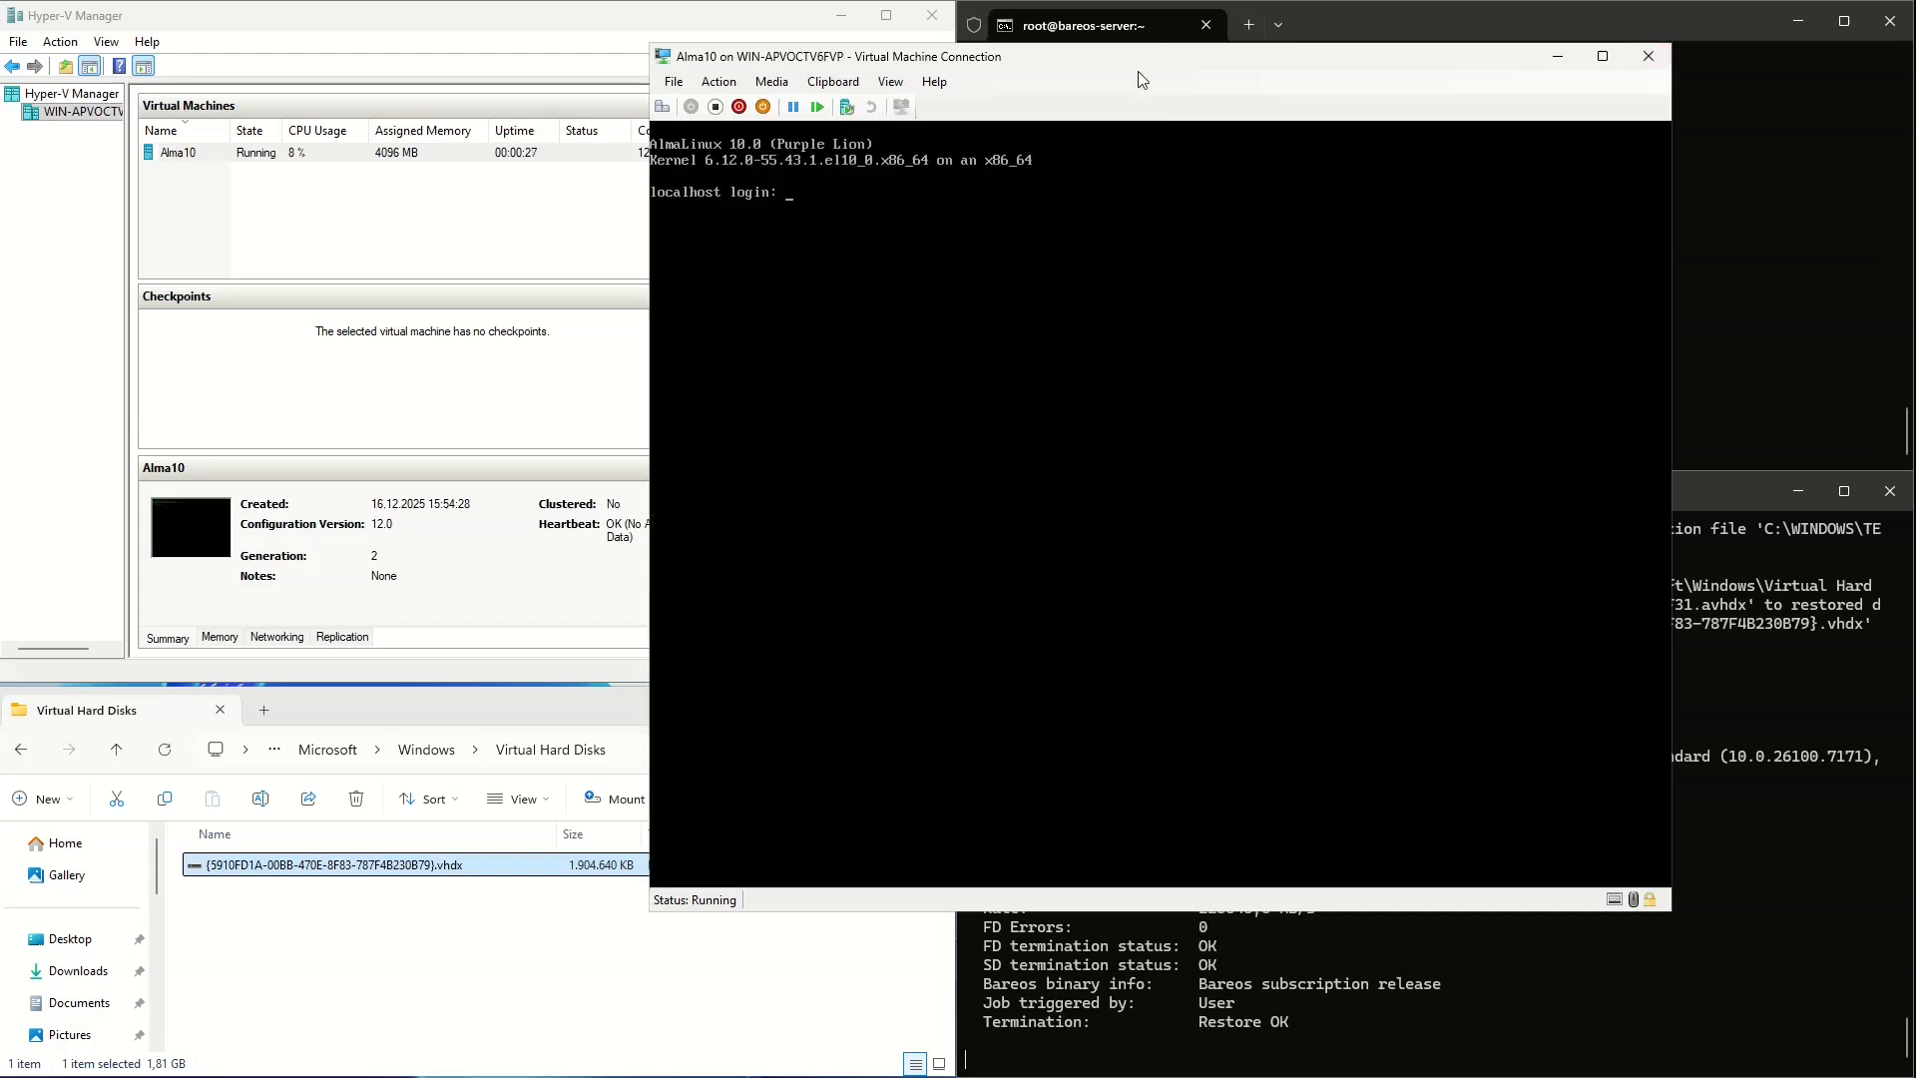
left_click_drag(1150, 71, 1088, 80)
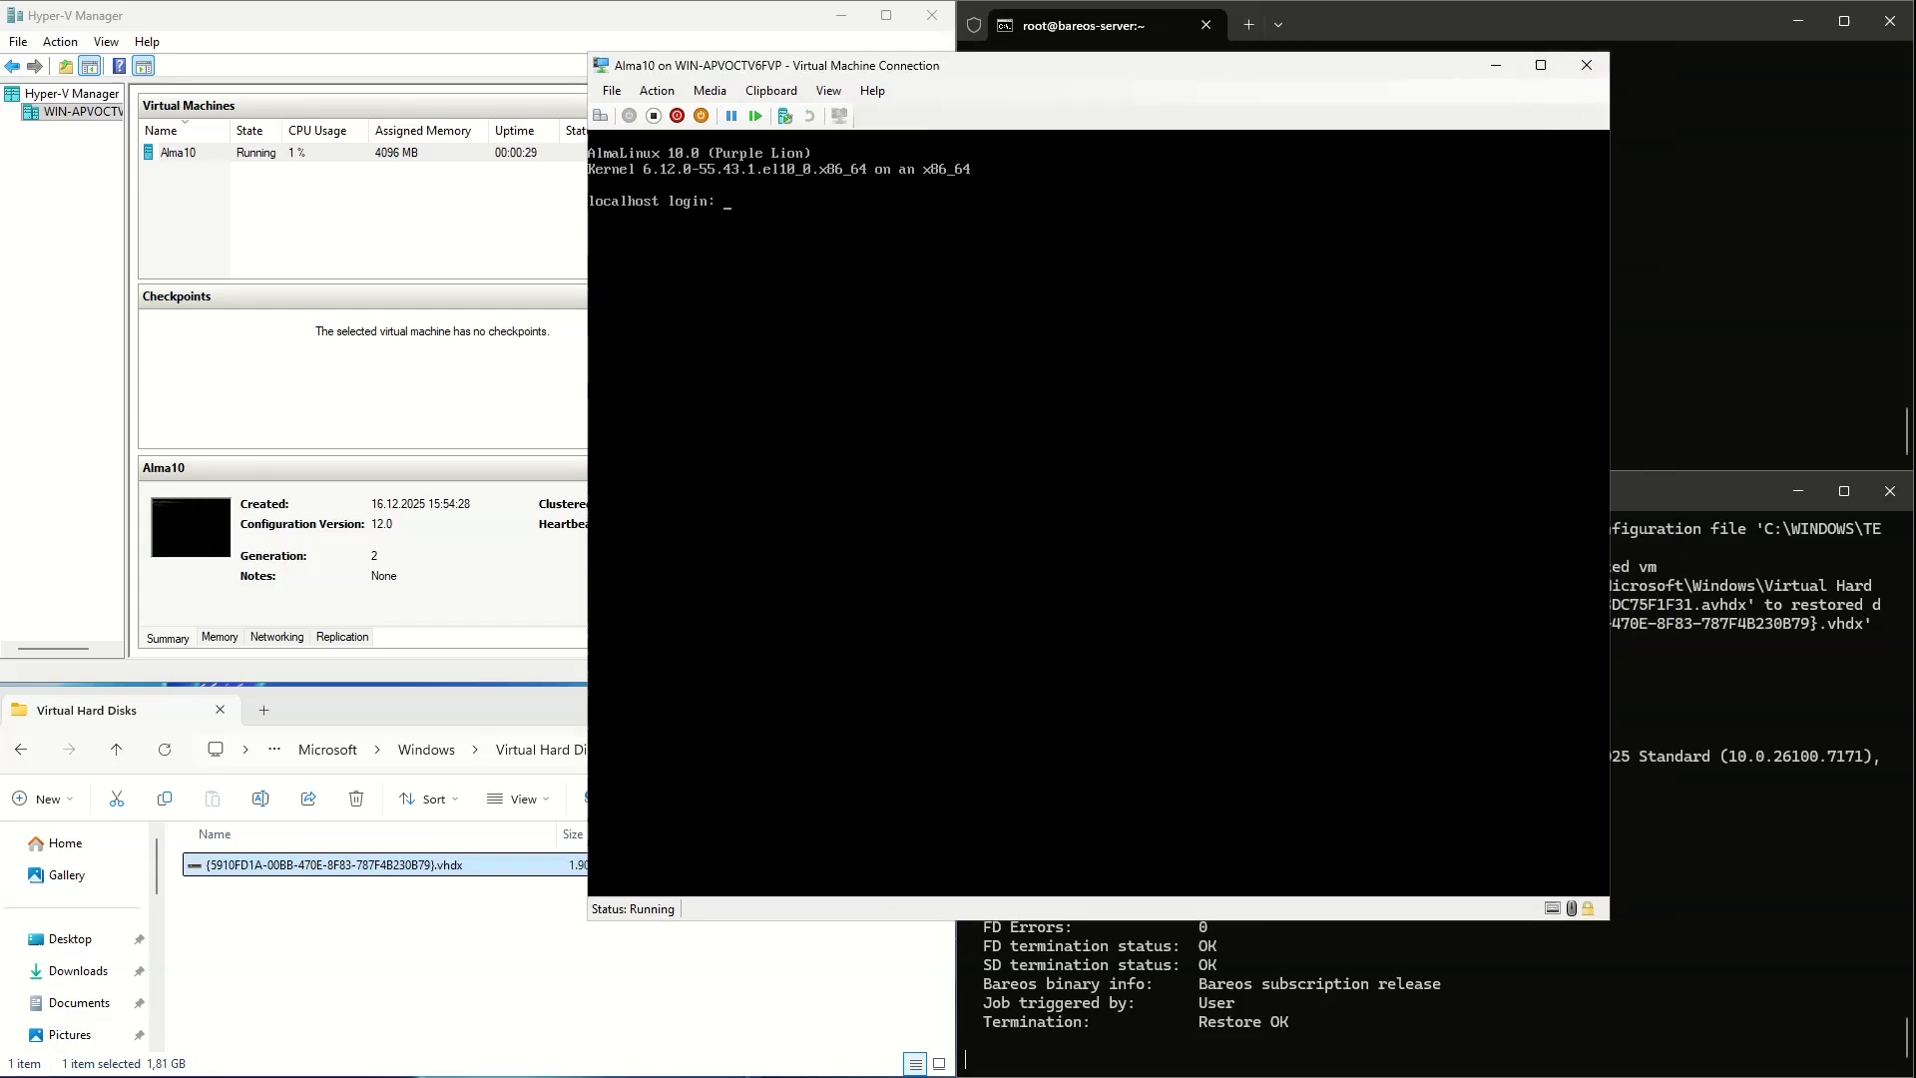